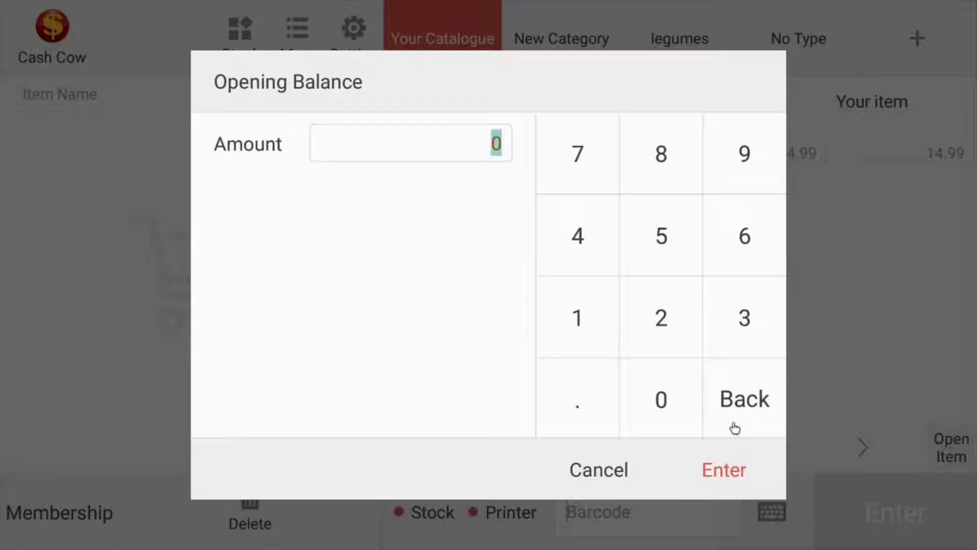
# Confirm an opening balance of 0 to start the shift.
pyautogui.click(712, 467)
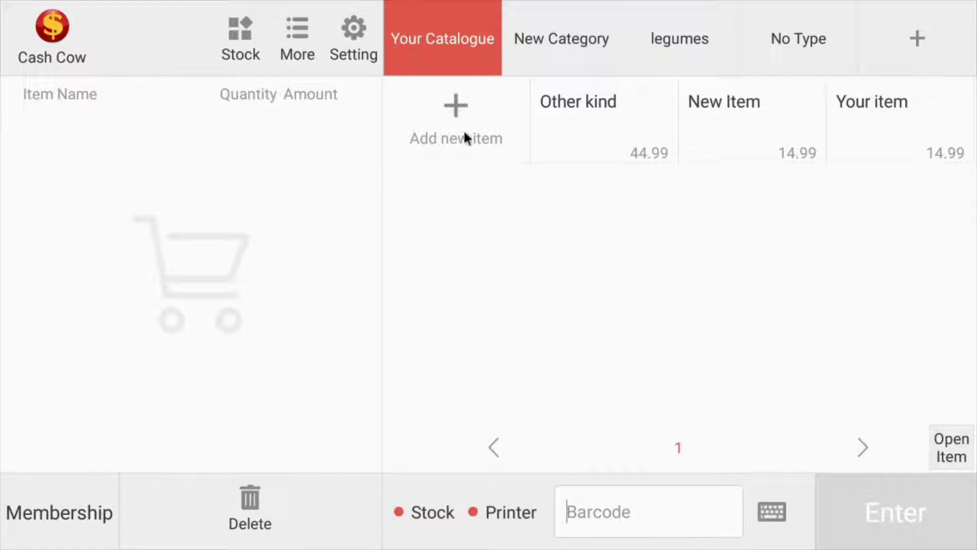
# Start a new product named 'apple' in the Your Catalogue category.
pyautogui.click(457, 110)
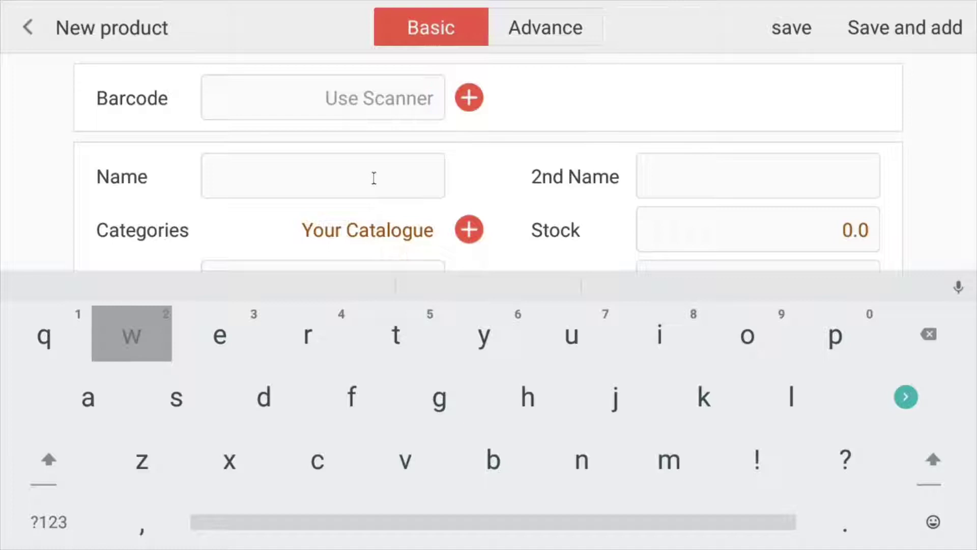
pyautogui.click(374, 178)
pyautogui.write('apple')
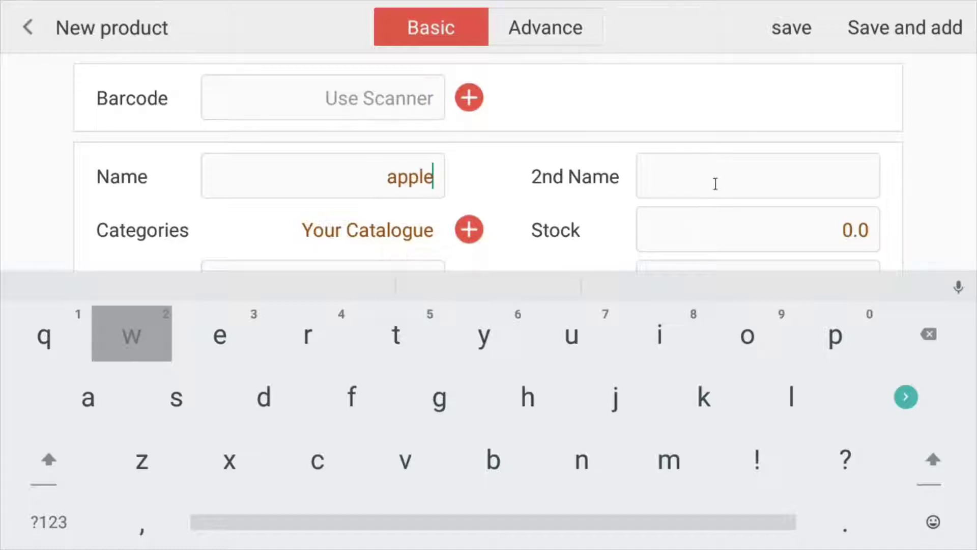
pyautogui.press('Escape')
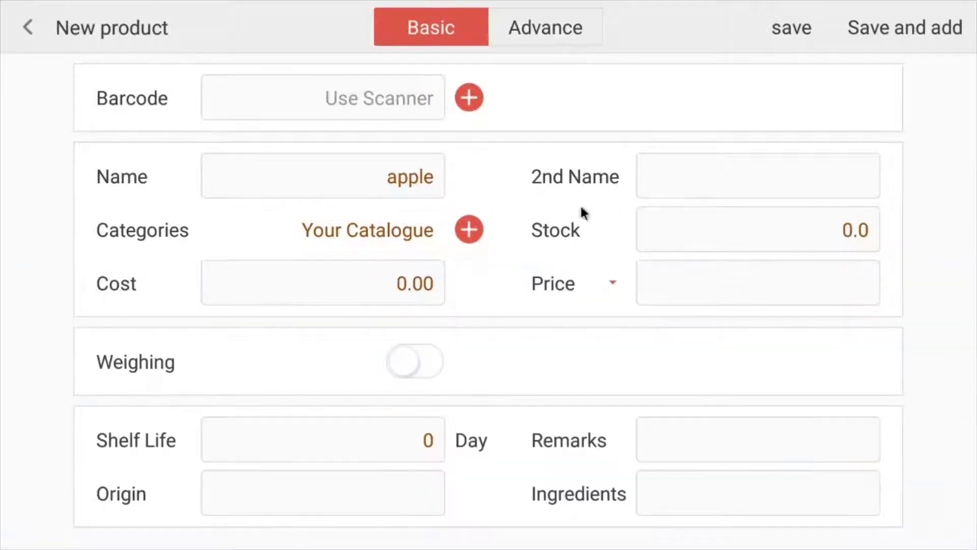
pyautogui.click(378, 232)
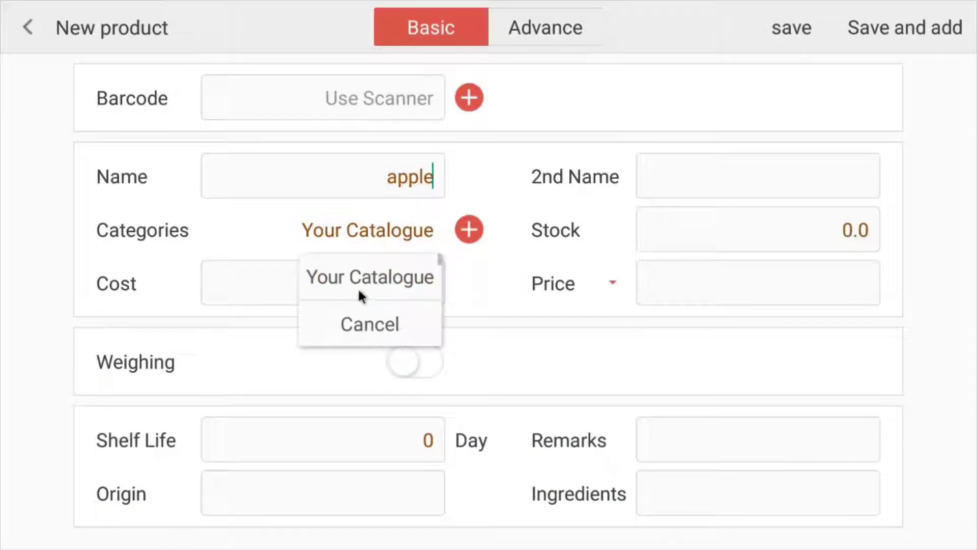
pyautogui.click(359, 281)
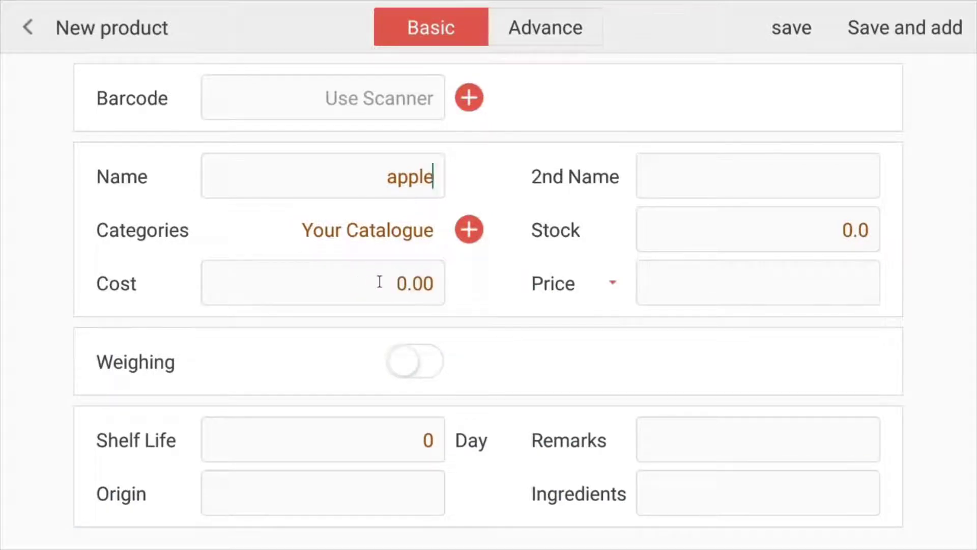
# Give apple cost 0.50 and price 0.99 with weighing off, save it, and return to sales.
pyautogui.click(379, 282)
pyautogui.press('BackSpace')
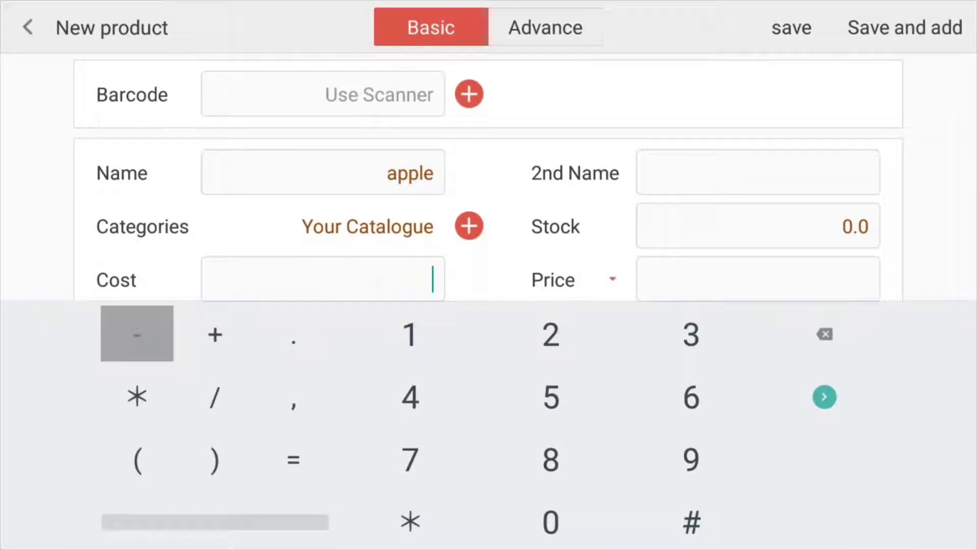
pyautogui.write('0.50')
pyautogui.press('Escape')
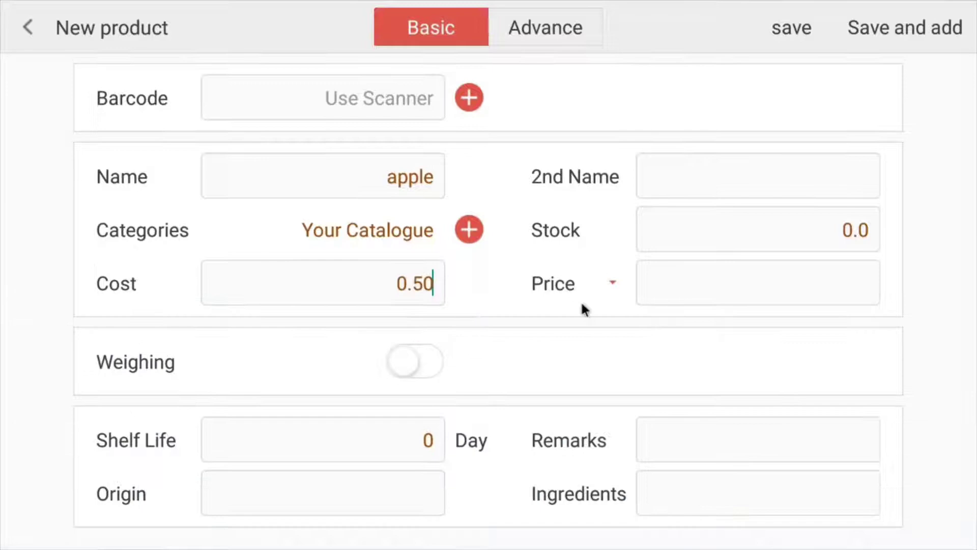
pyautogui.click(769, 283)
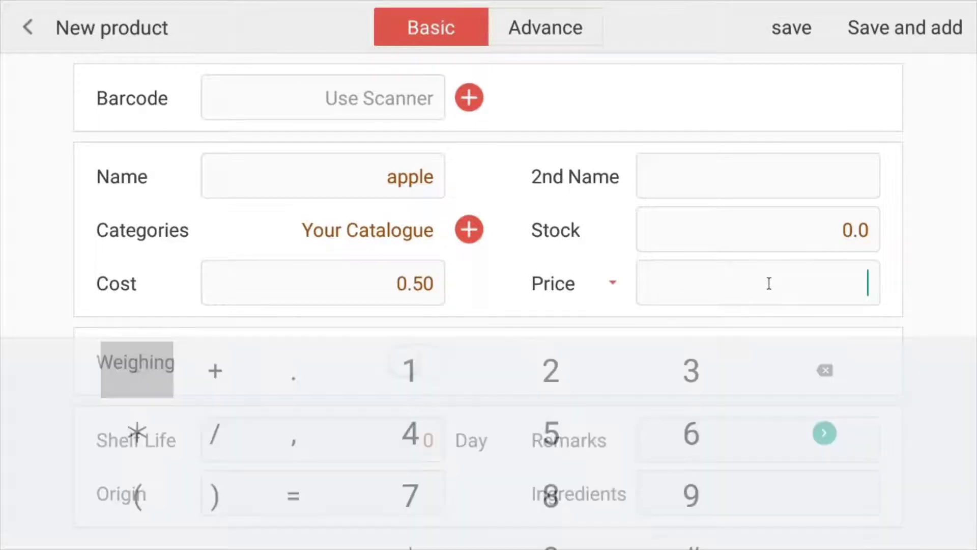
pyautogui.write('0')
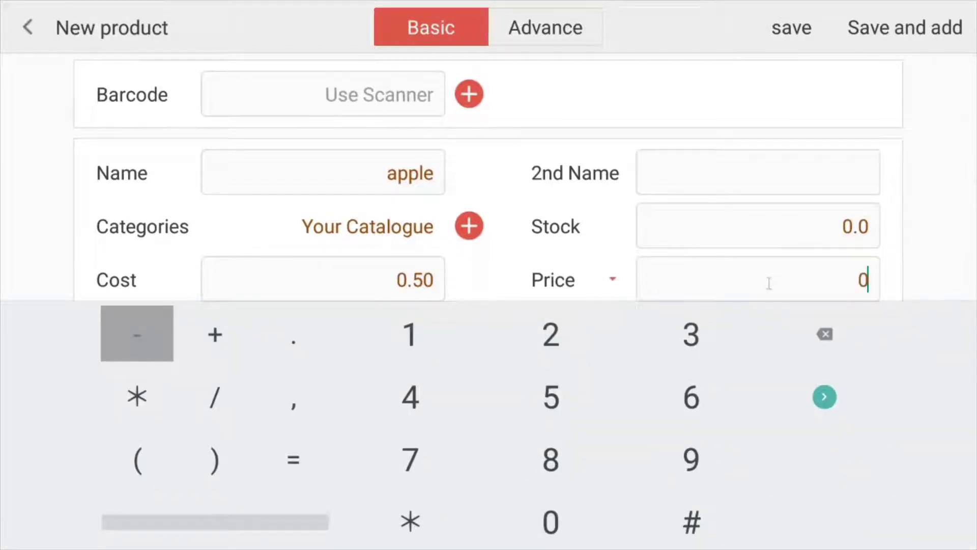
pyautogui.write('.99')
pyautogui.press('Escape')
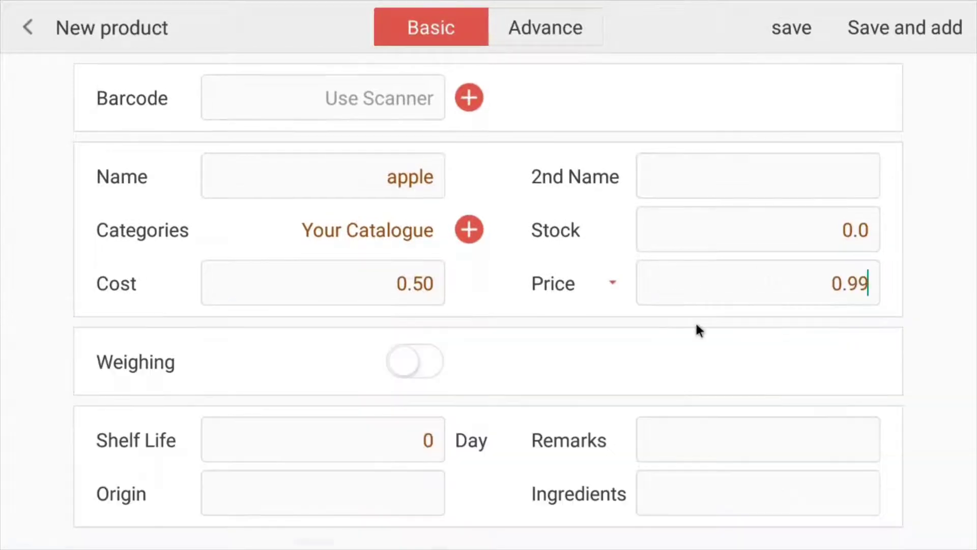
pyautogui.click(405, 365)
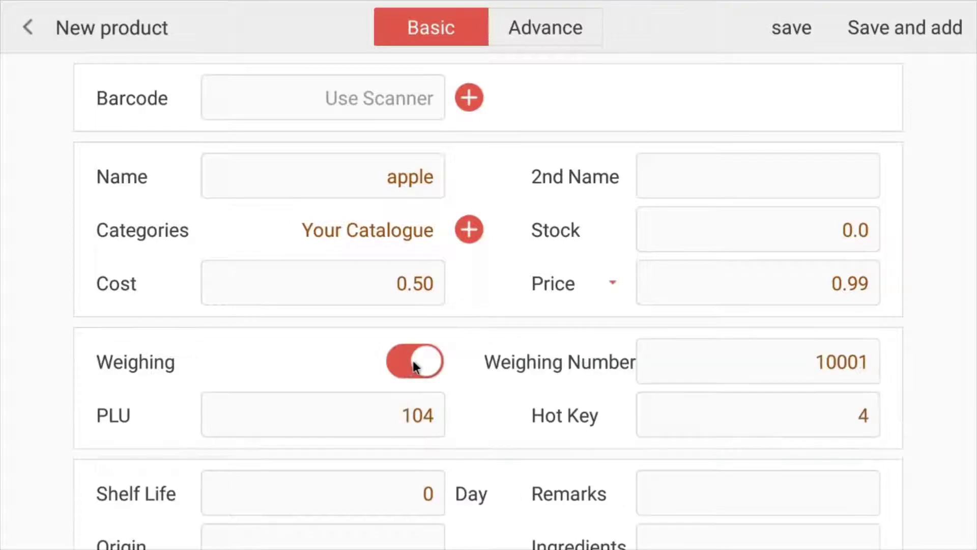
pyautogui.click(404, 362)
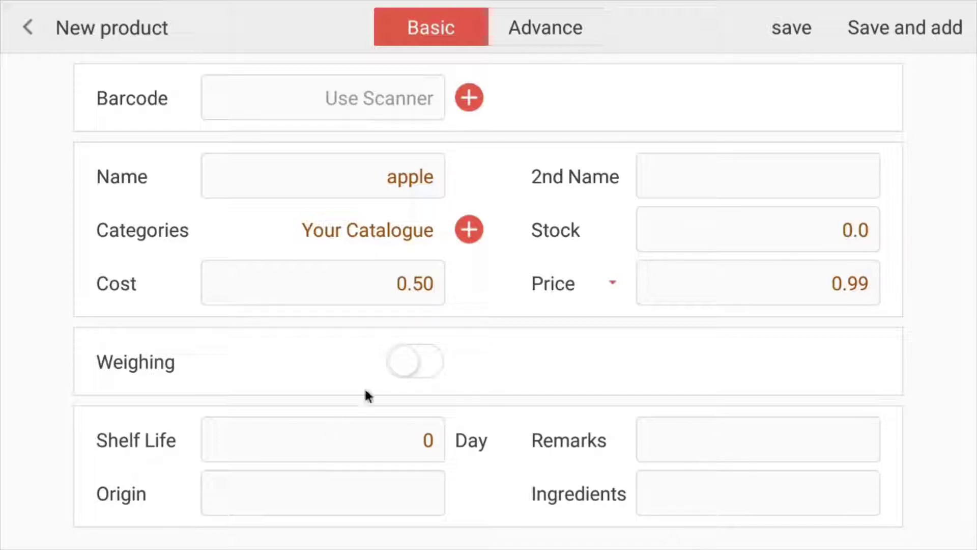
pyautogui.click(886, 28)
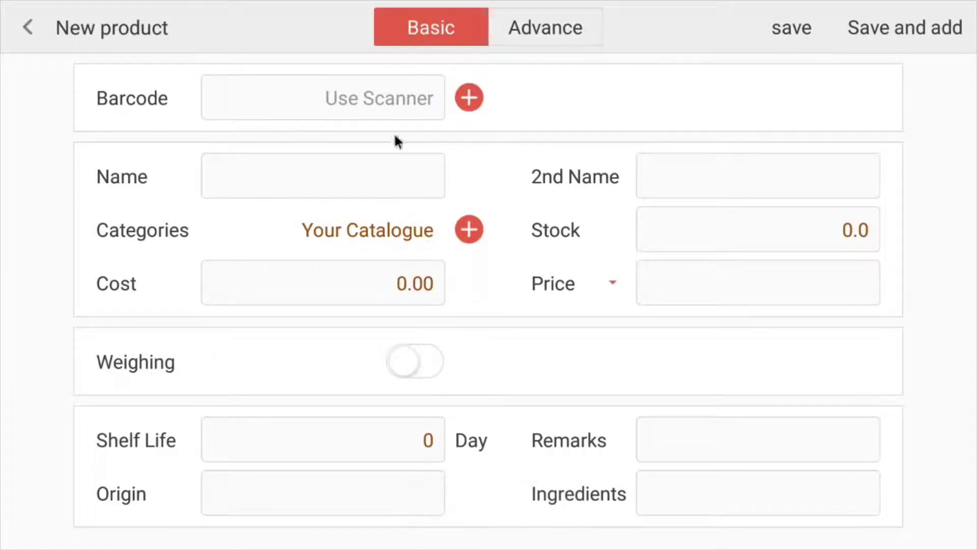
pyautogui.click(73, 27)
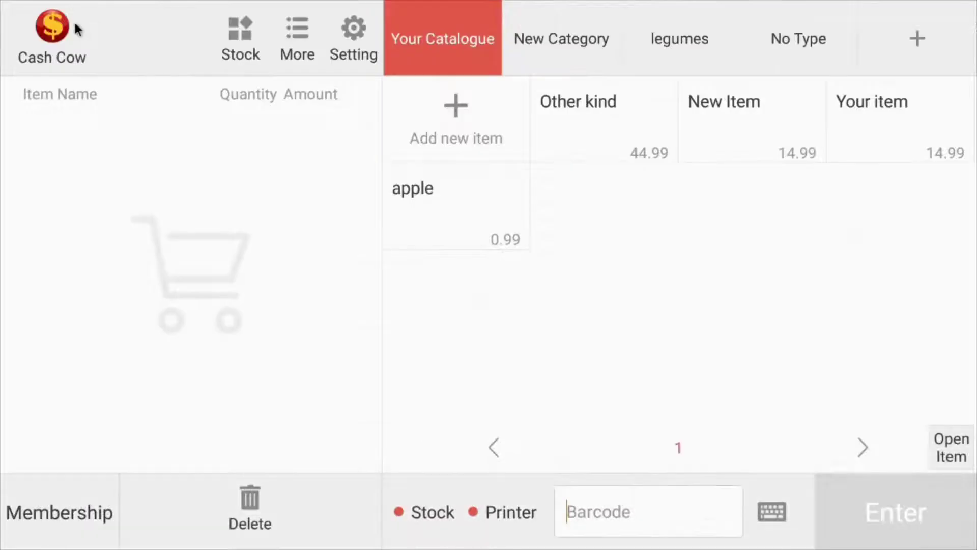
# Open Settings, then begin a password change and cancel it, leaving the password unchanged.
pyautogui.click(350, 34)
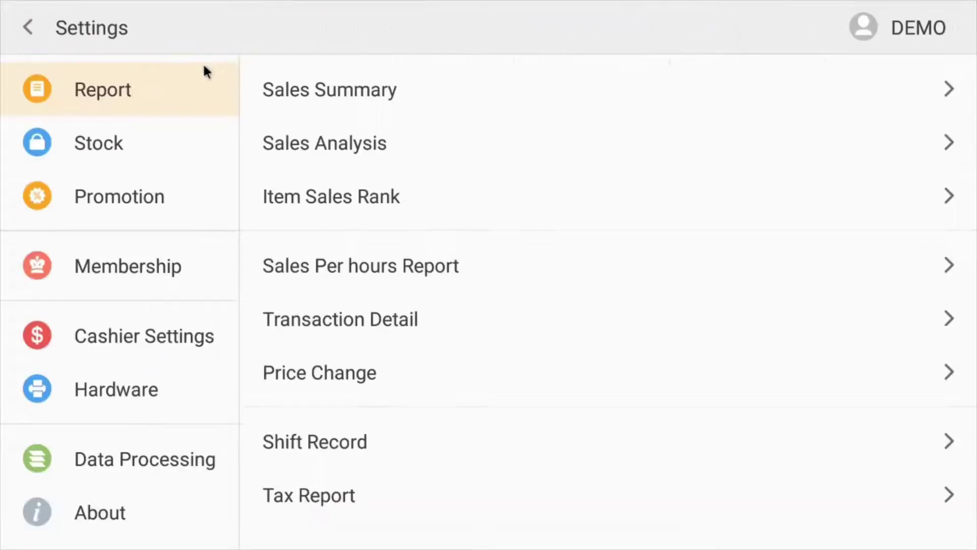
pyautogui.click(886, 28)
pyautogui.click(866, 177)
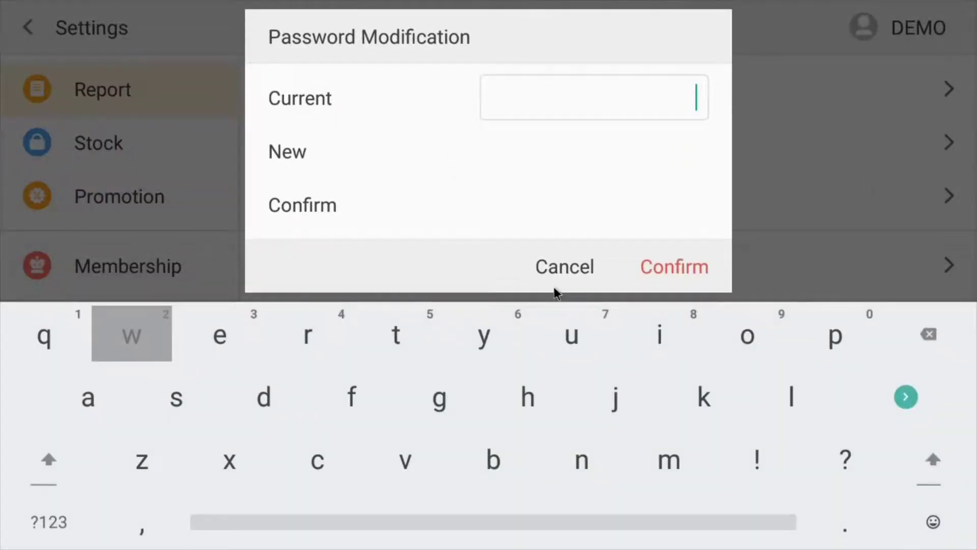
pyautogui.click(556, 288)
pyautogui.click(889, 28)
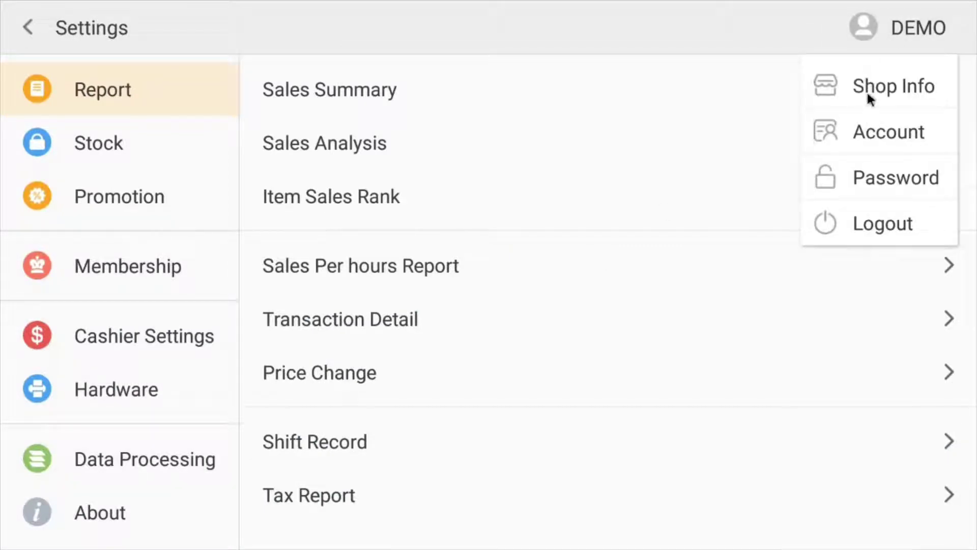
pyautogui.click(867, 98)
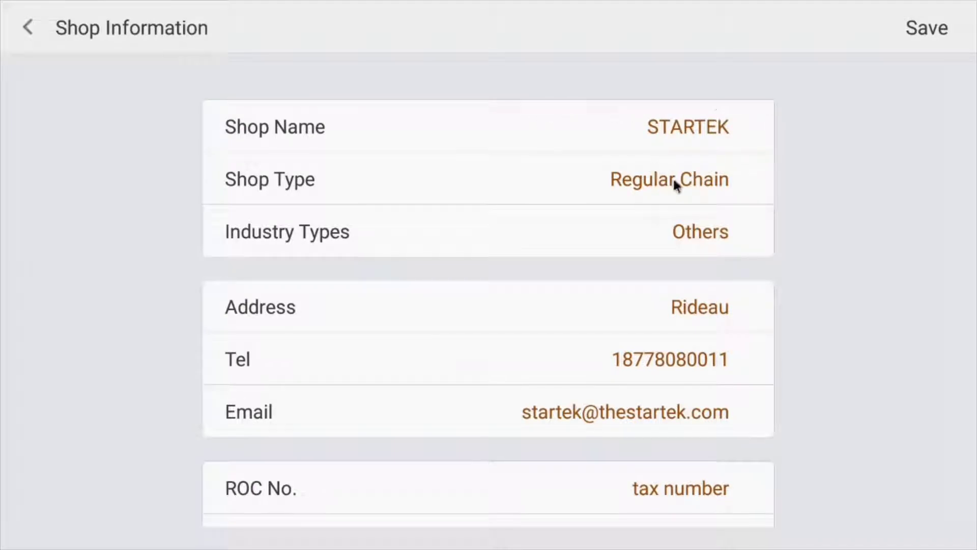
pyautogui.click(671, 224)
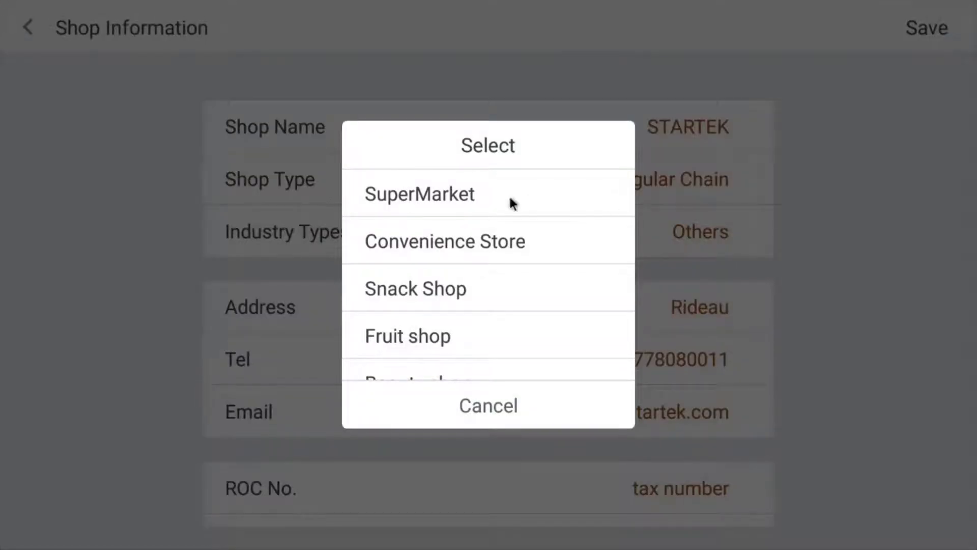
pyautogui.scroll(-5, 497, 201)
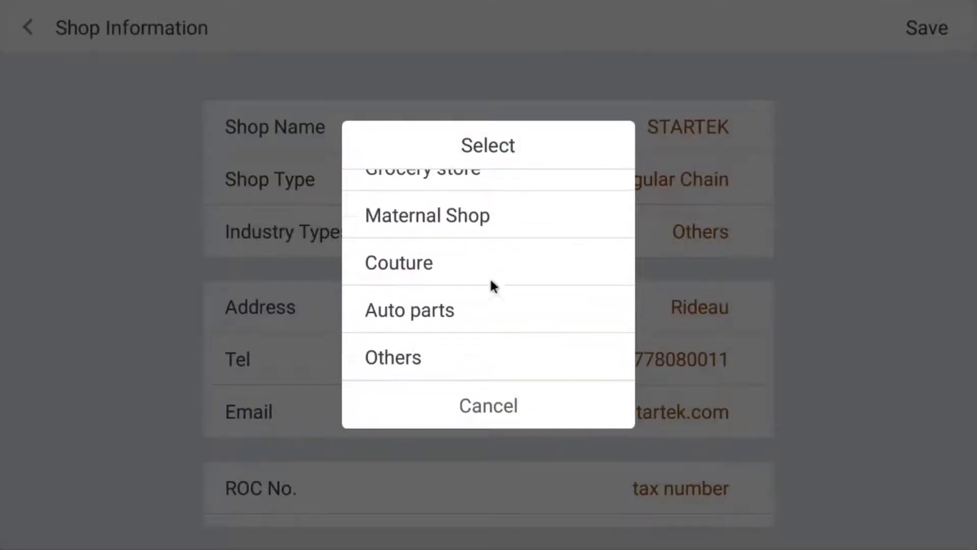
pyautogui.click(494, 395)
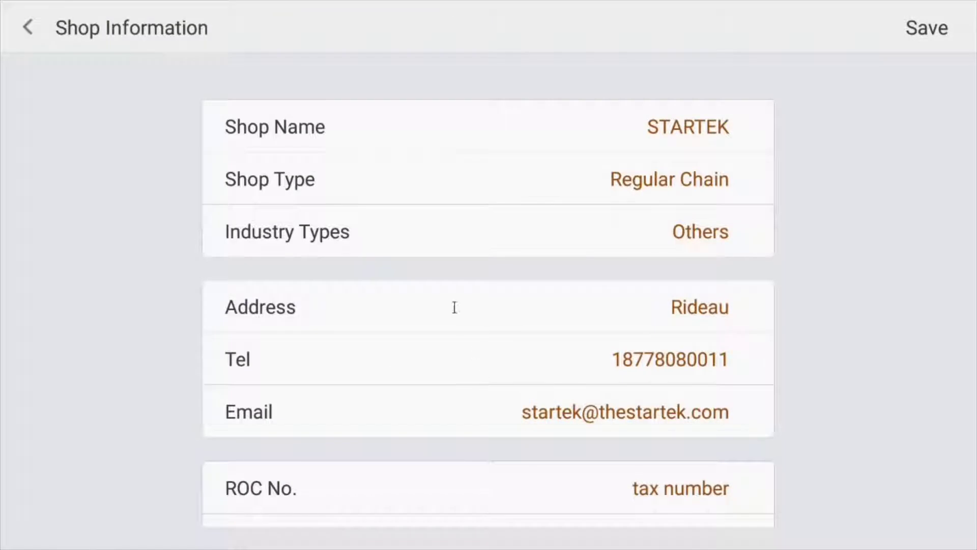
pyautogui.scroll(-1, 455, 307)
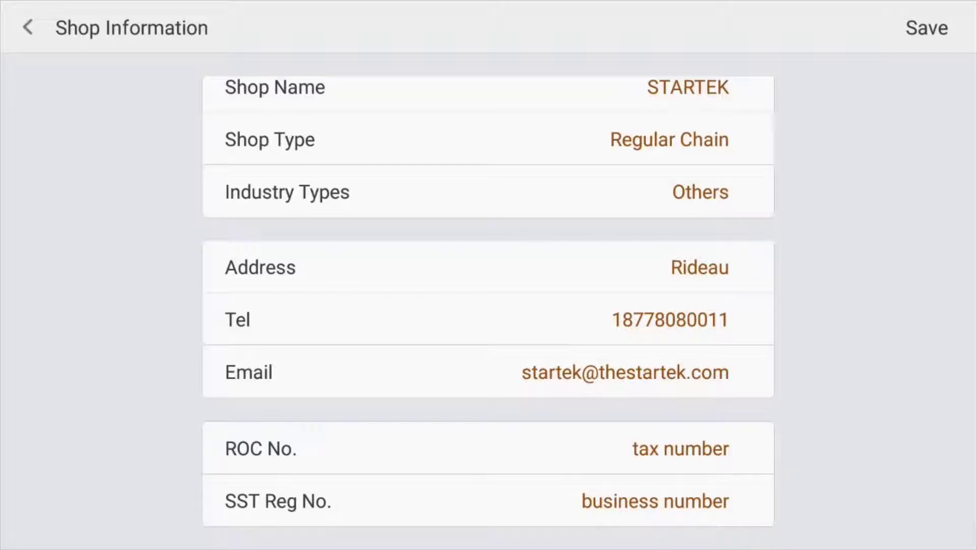
pyautogui.click(28, 21)
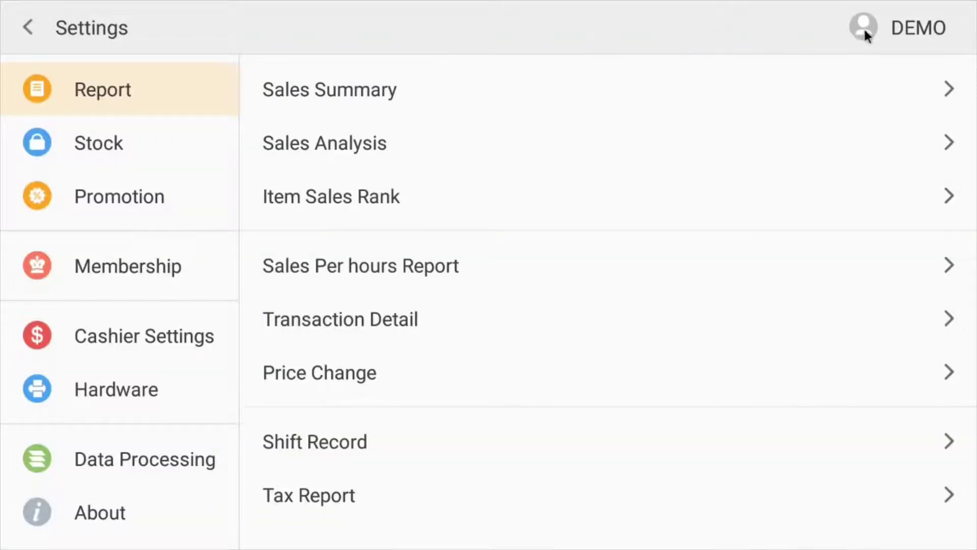
# Review the employee account and its Shift detail permission in Account management, then return to Settings.
pyautogui.click(877, 31)
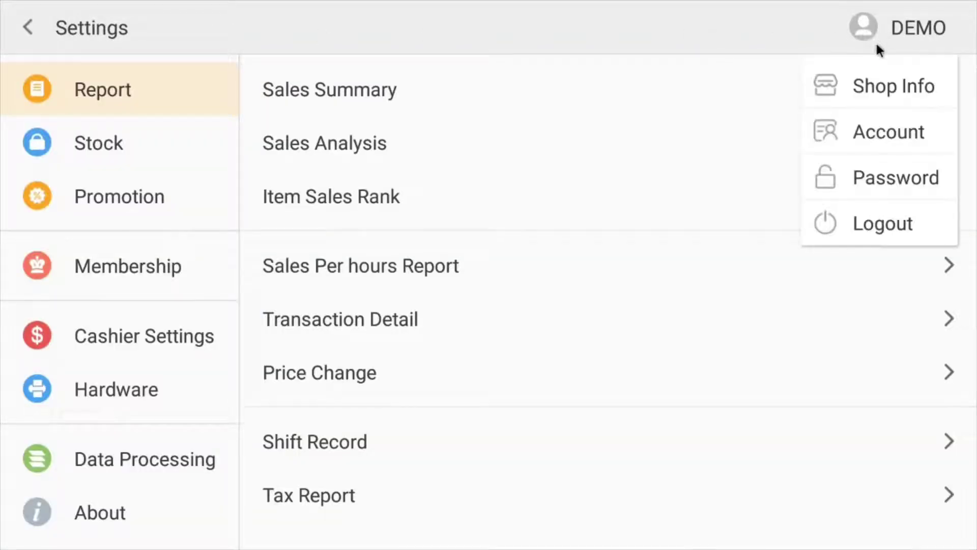
pyautogui.click(867, 135)
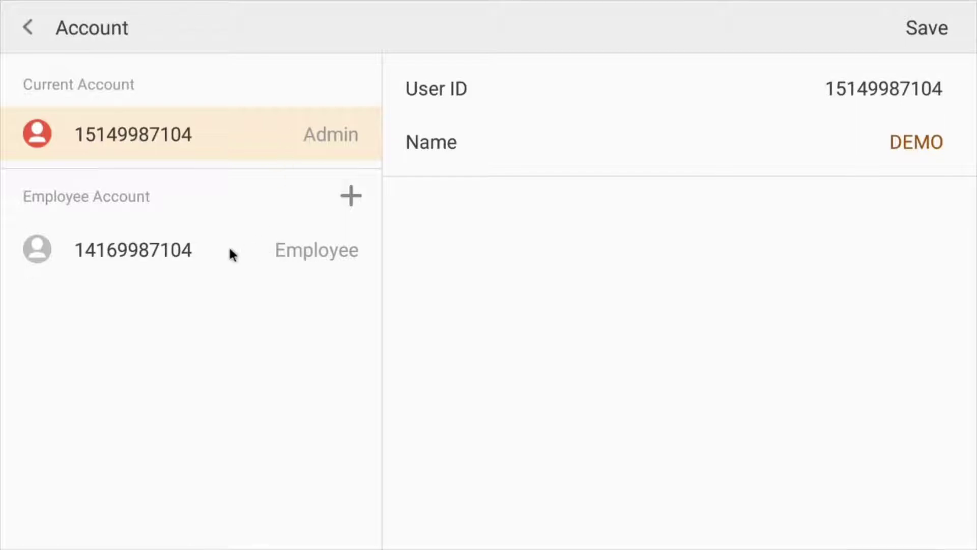
pyautogui.click(278, 246)
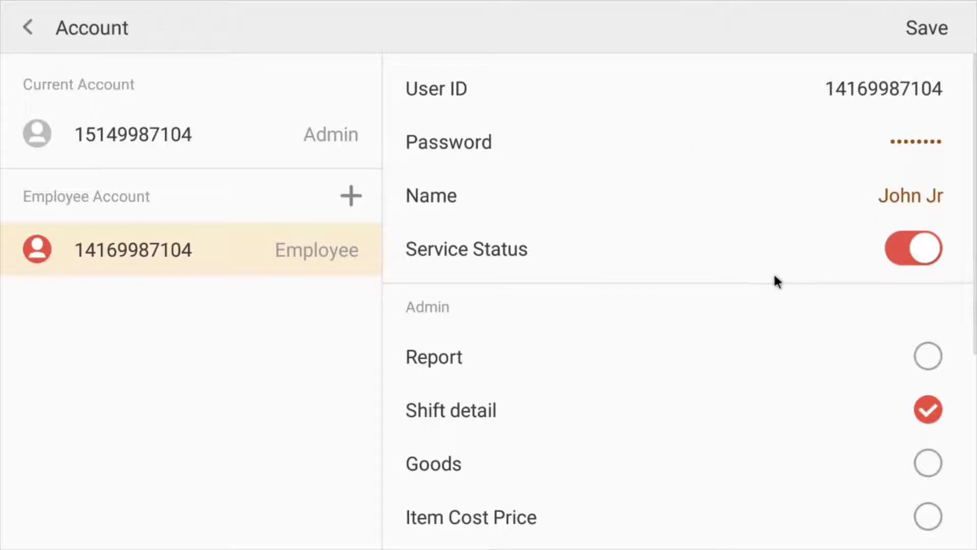
pyautogui.scroll(-2, 775, 276)
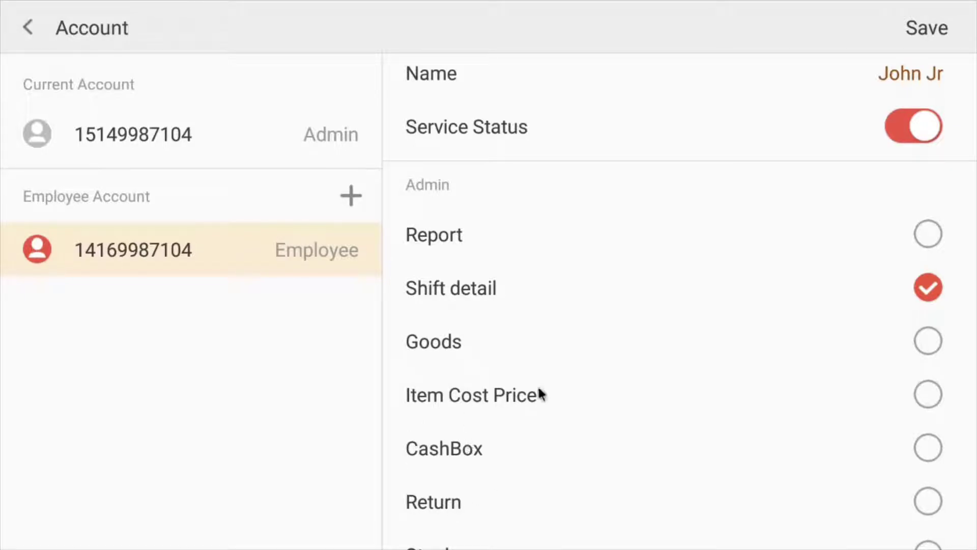
pyautogui.scroll(-3, 520, 366)
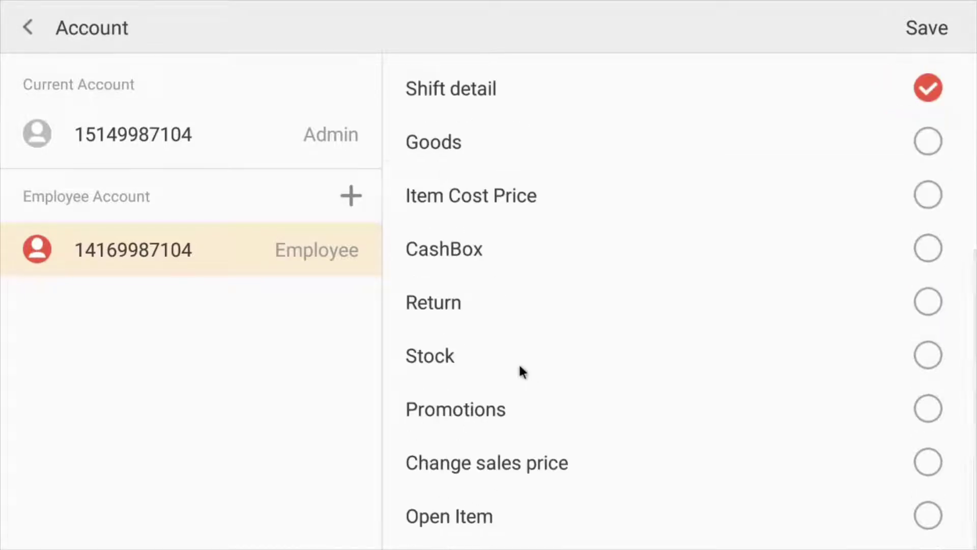
pyautogui.scroll(5, 520, 366)
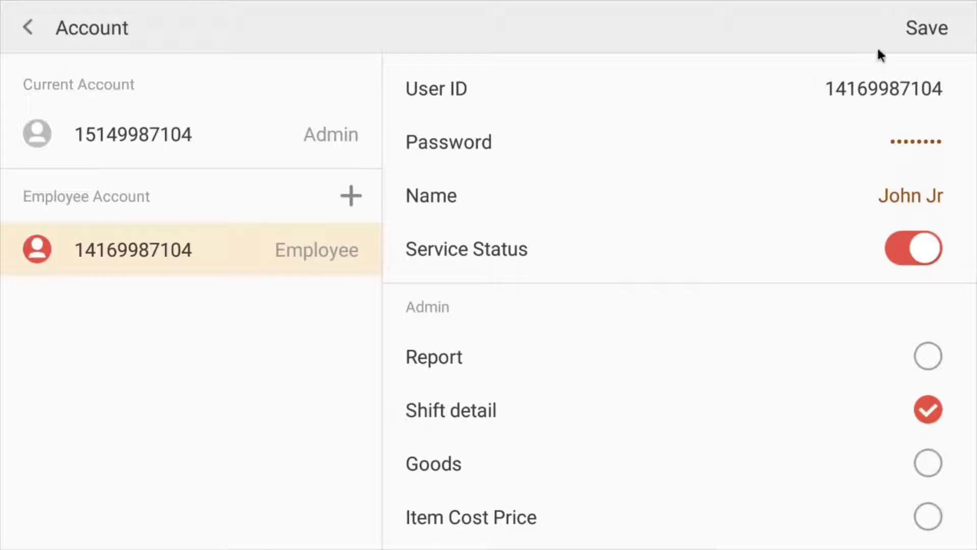
pyautogui.click(41, 37)
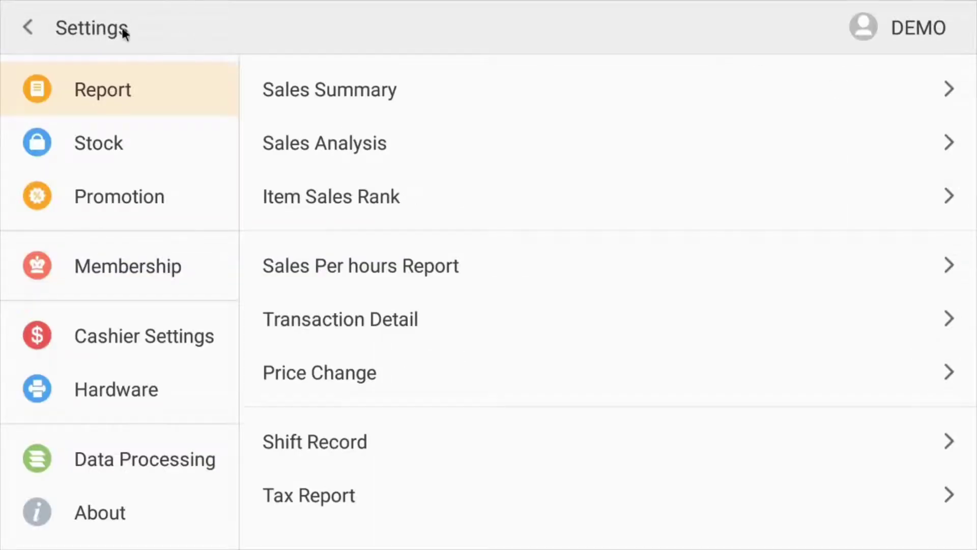
# View the empty shift record under More > Shift, then return to the sales screen.
pyautogui.click(49, 26)
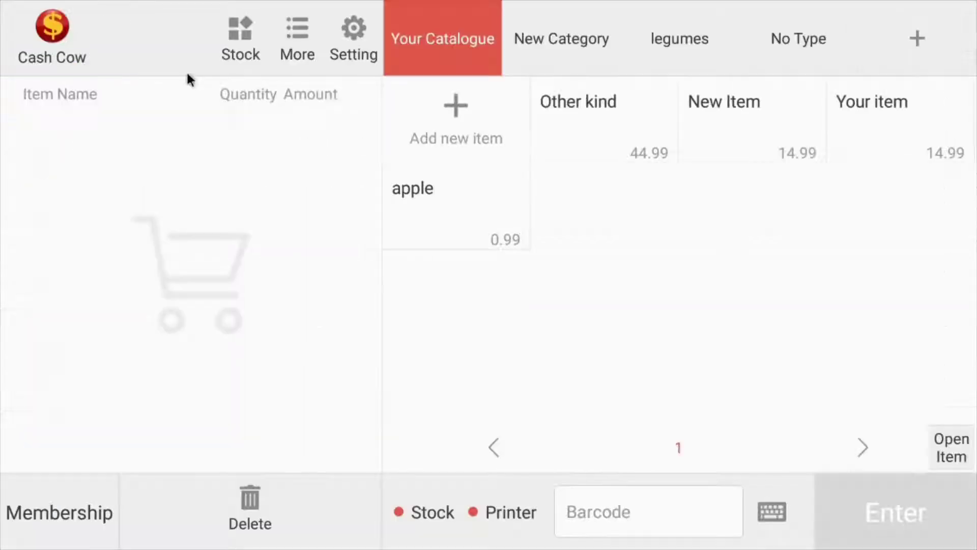
pyautogui.click(304, 30)
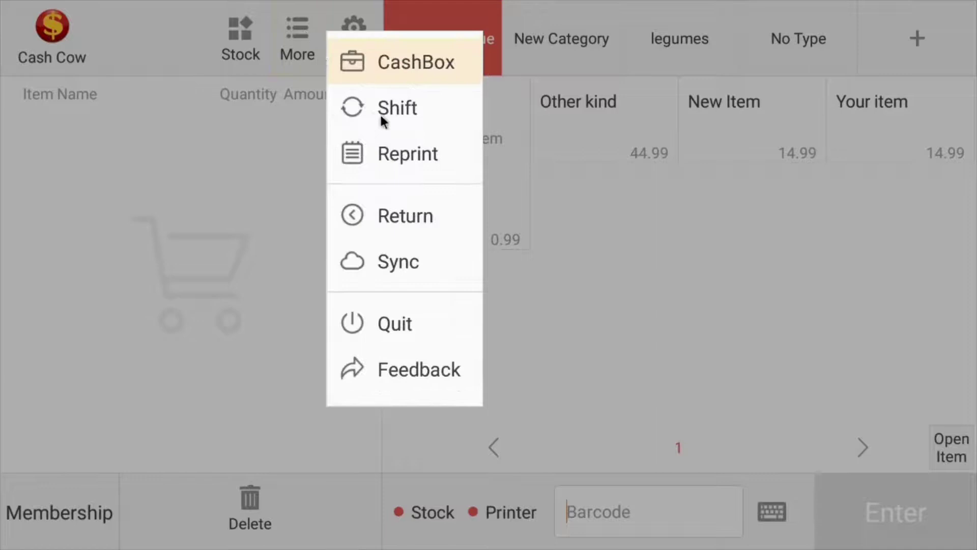
pyautogui.click(381, 114)
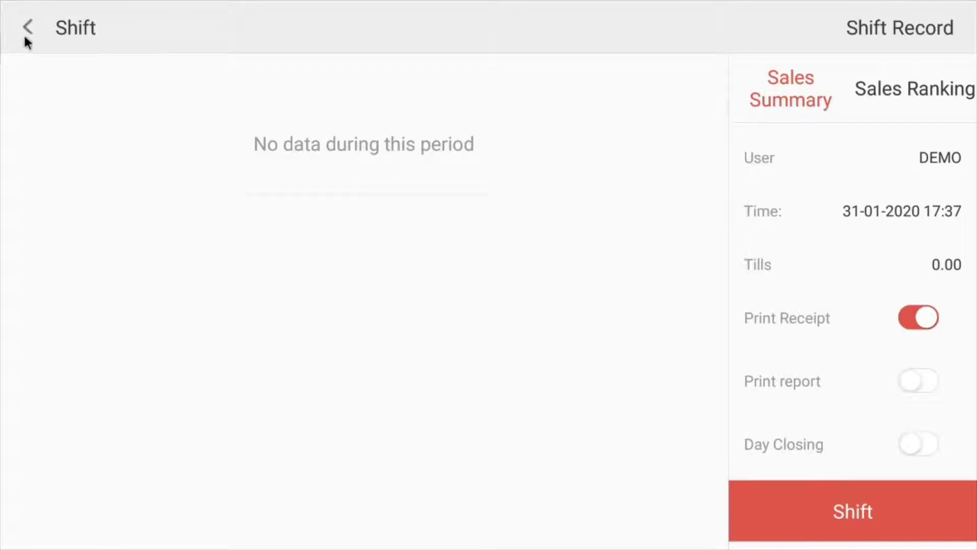
pyautogui.click(26, 36)
pyautogui.click(27, 37)
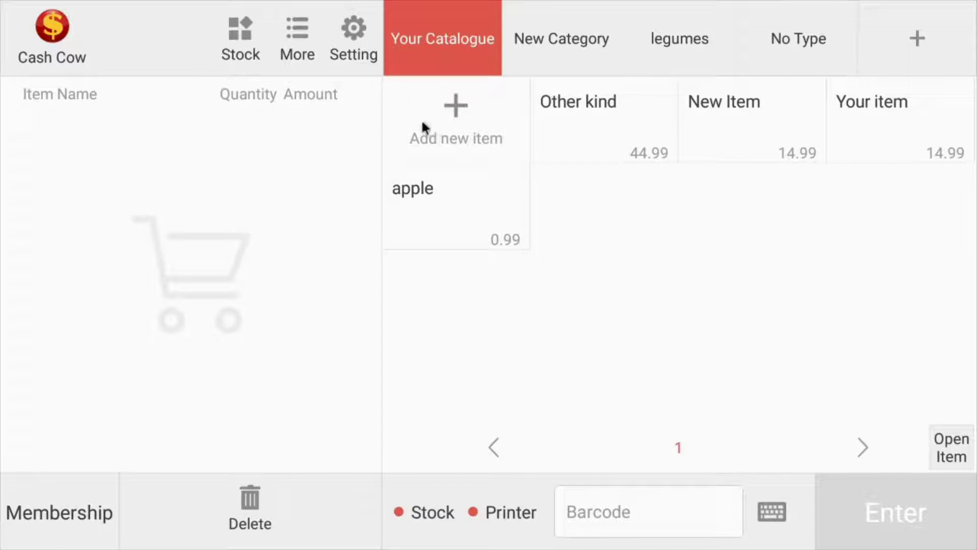
# In Hardware > Cashier Receipts, set the header size to Small, then back to Large.
pyautogui.click(339, 32)
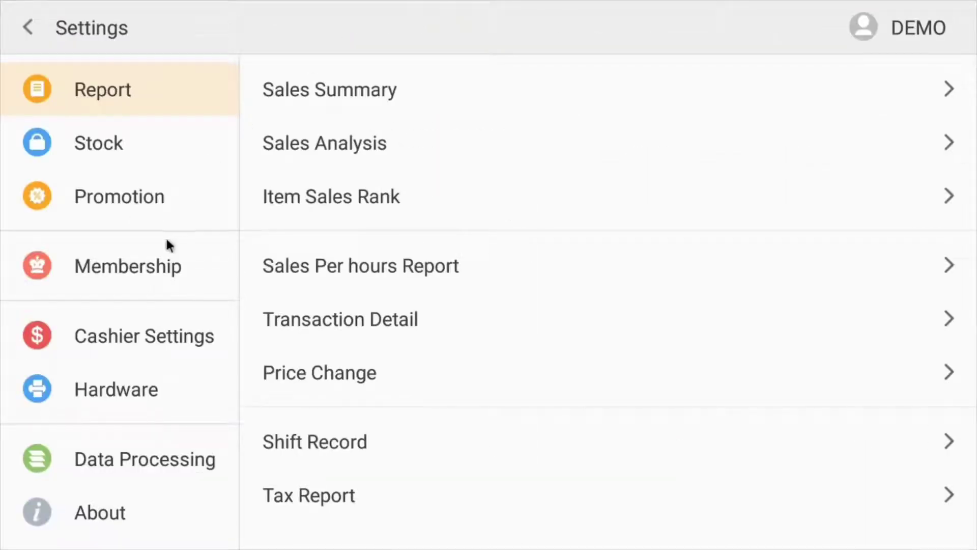
pyautogui.click(136, 389)
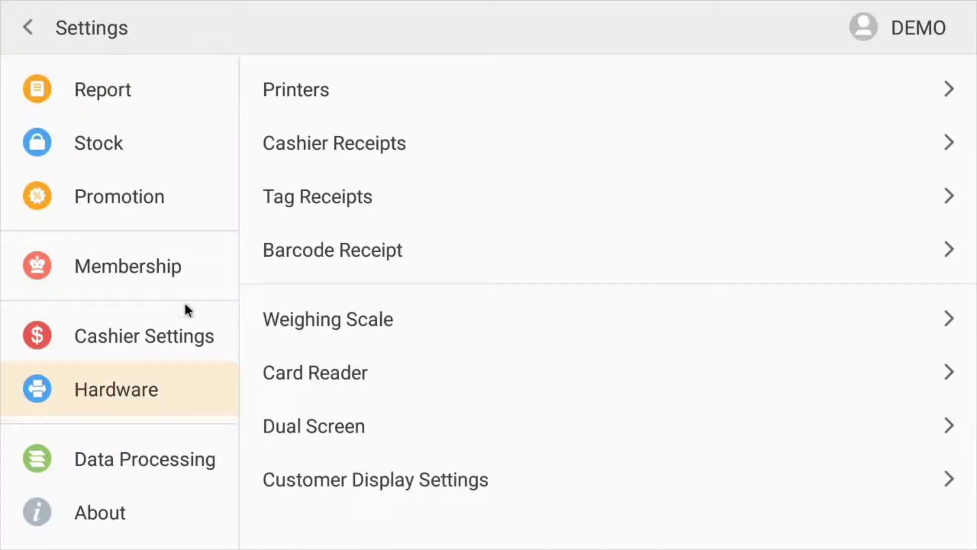
pyautogui.click(356, 145)
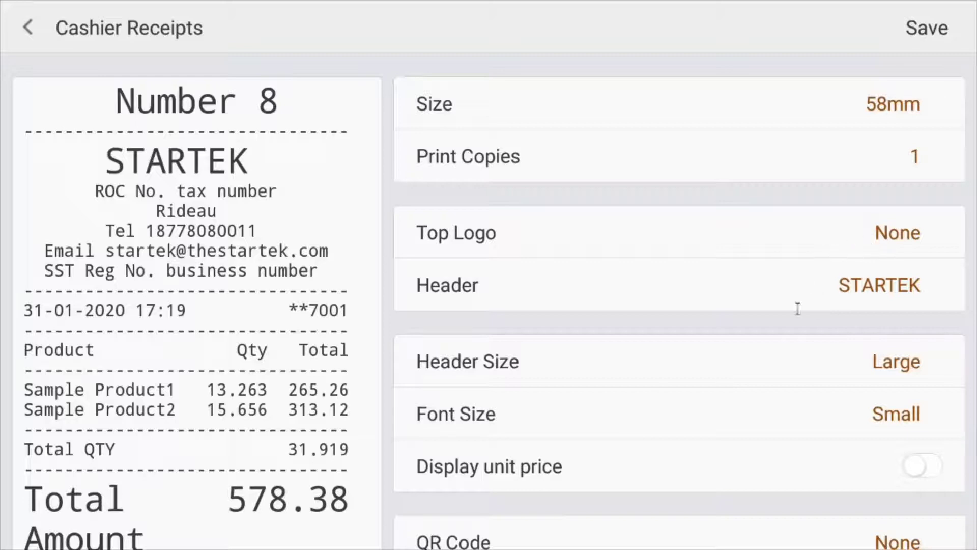
pyautogui.click(874, 363)
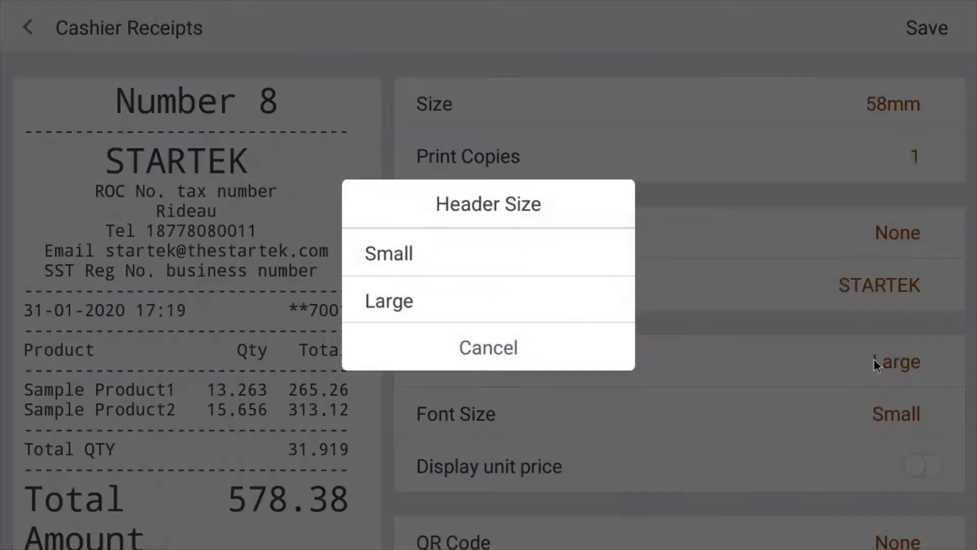
pyautogui.click(500, 258)
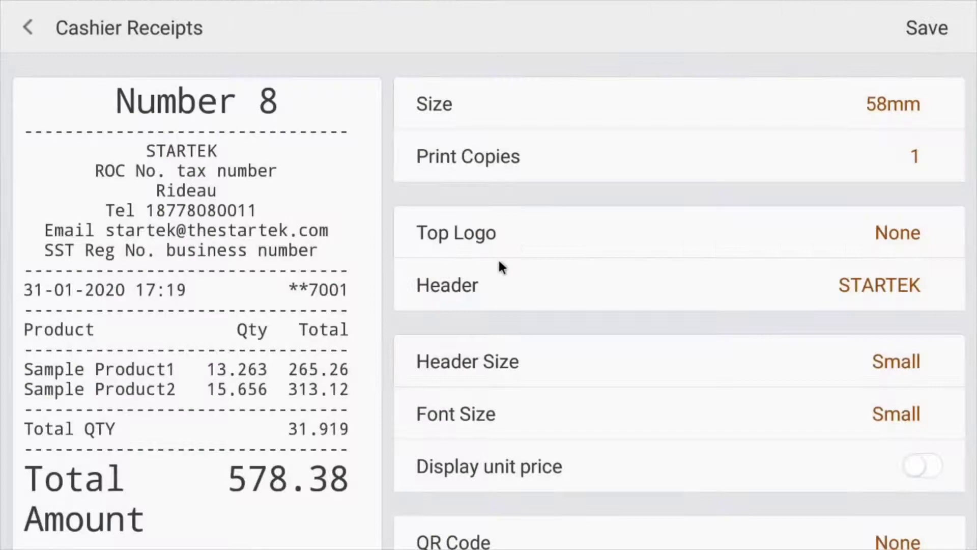
pyautogui.click(884, 372)
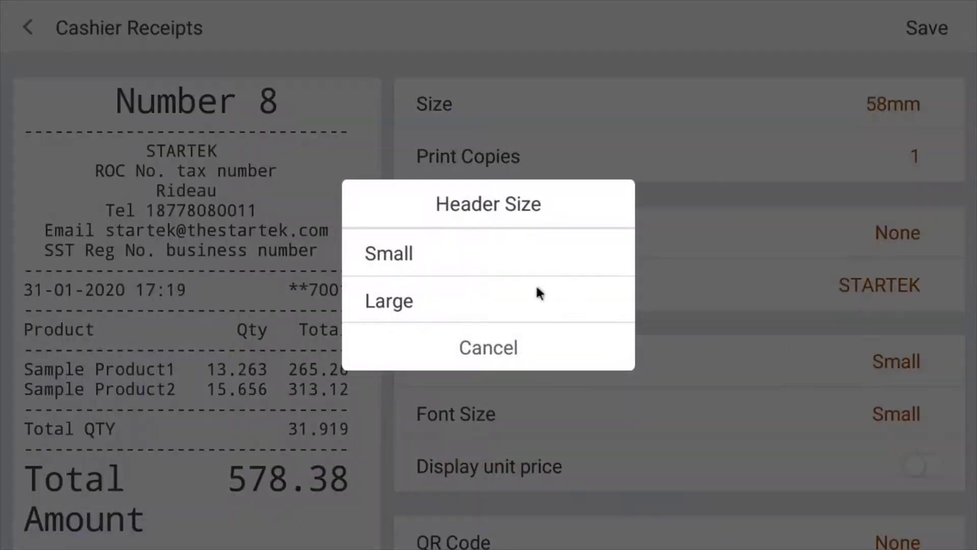
pyautogui.click(504, 295)
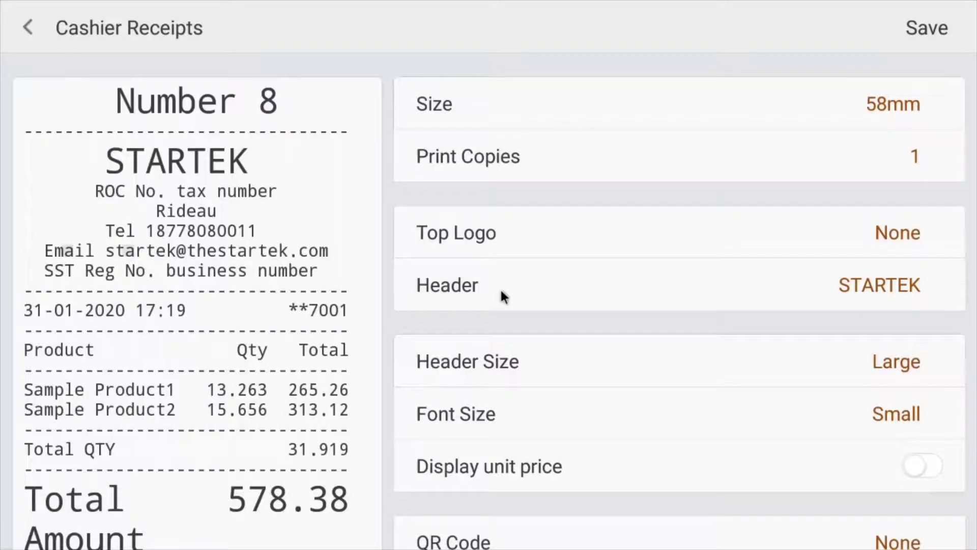
# Append ' / Merci beaucoup' to the receipt footer and leave the receipt settings page.
pyautogui.scroll(-5, 651, 359)
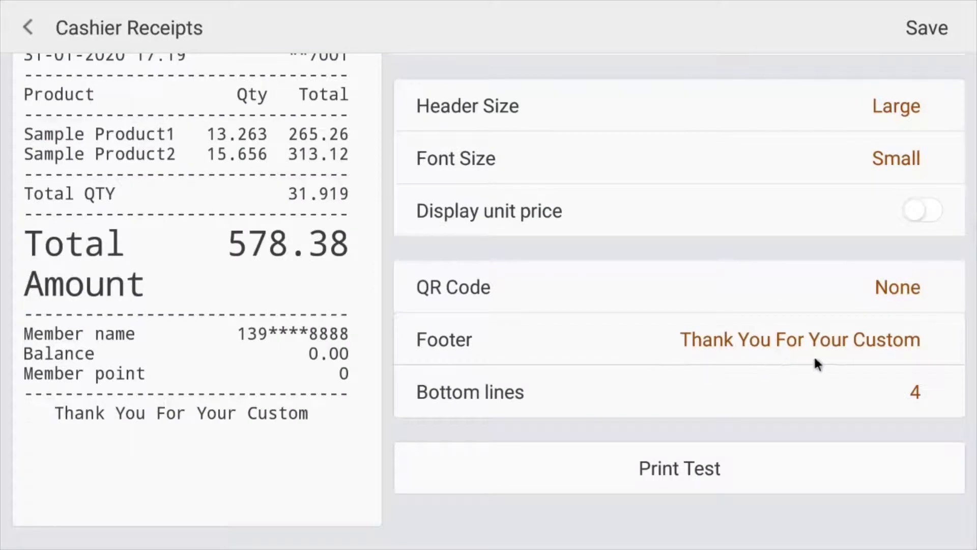
pyautogui.scroll(-1, 941, 342)
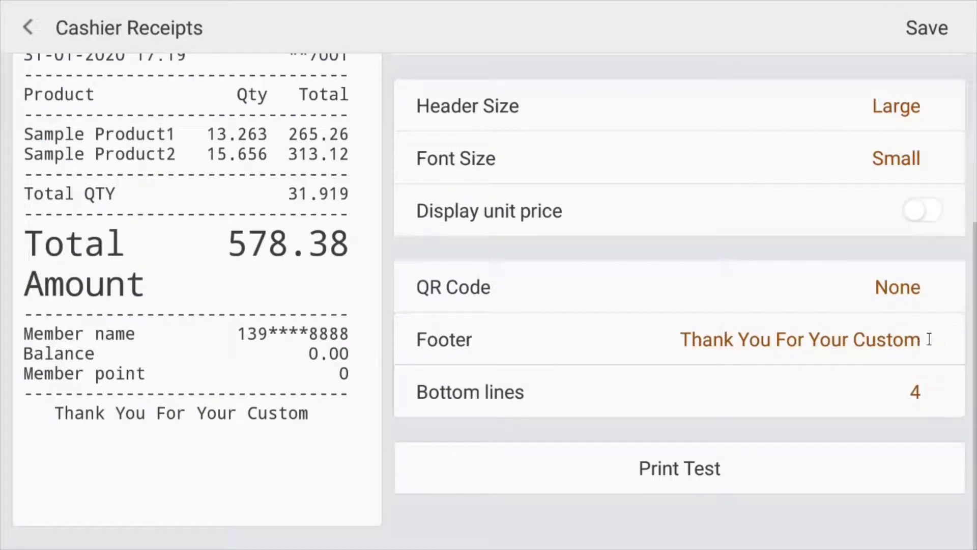
pyautogui.click(929, 339)
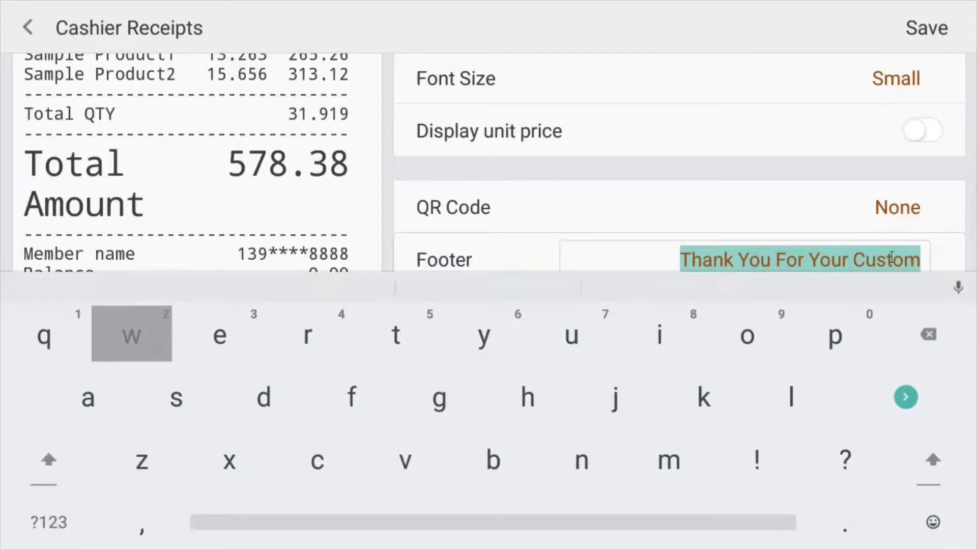
pyautogui.click(927, 258)
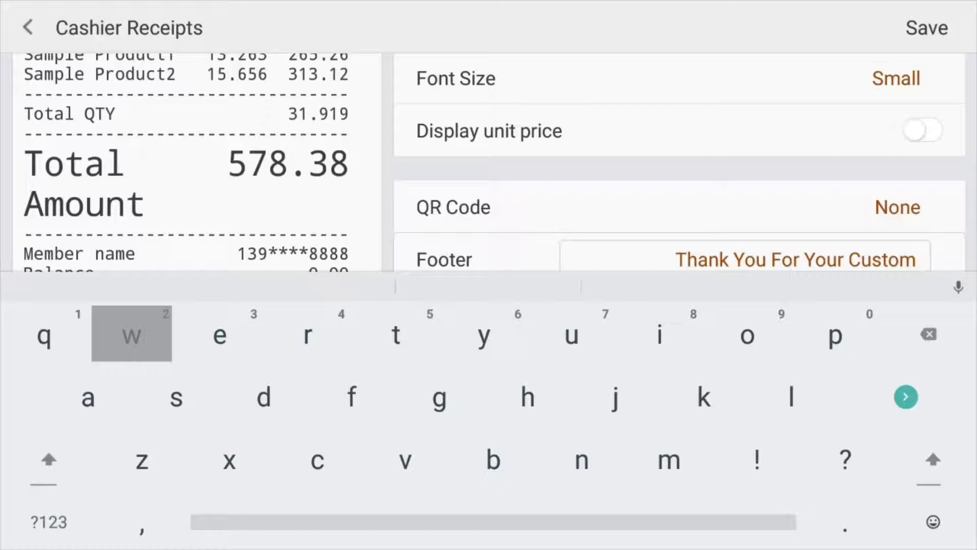
pyautogui.write('/ Mer')
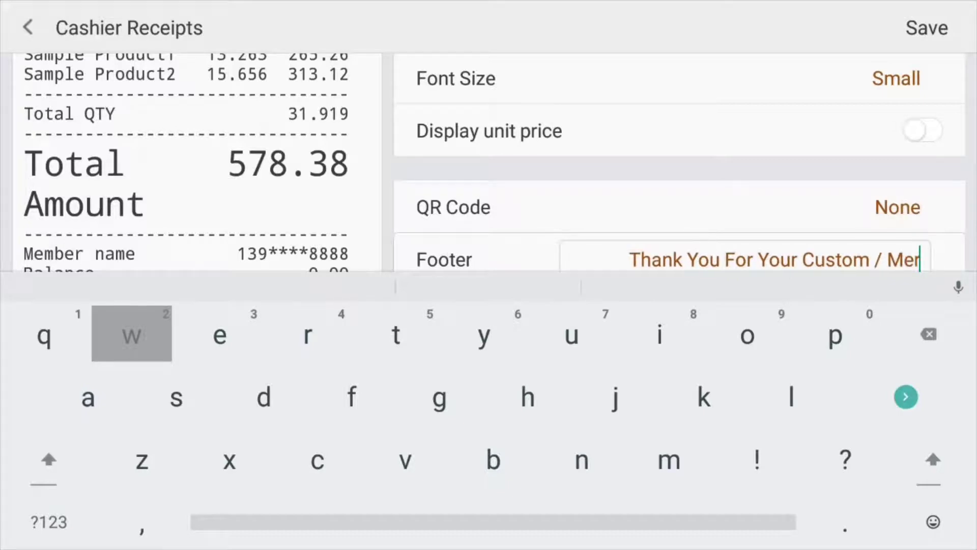
pyautogui.write('ci beaucoup')
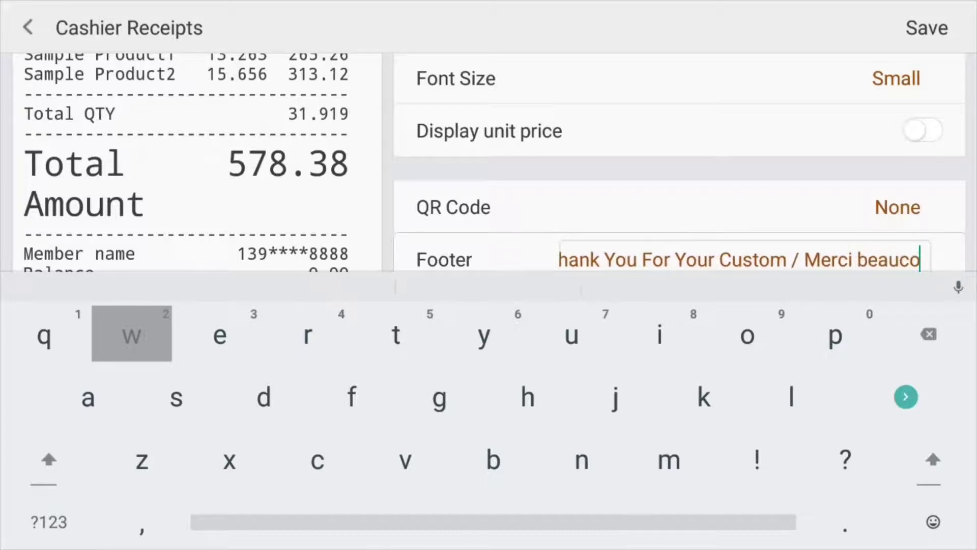
pyautogui.press('Escape')
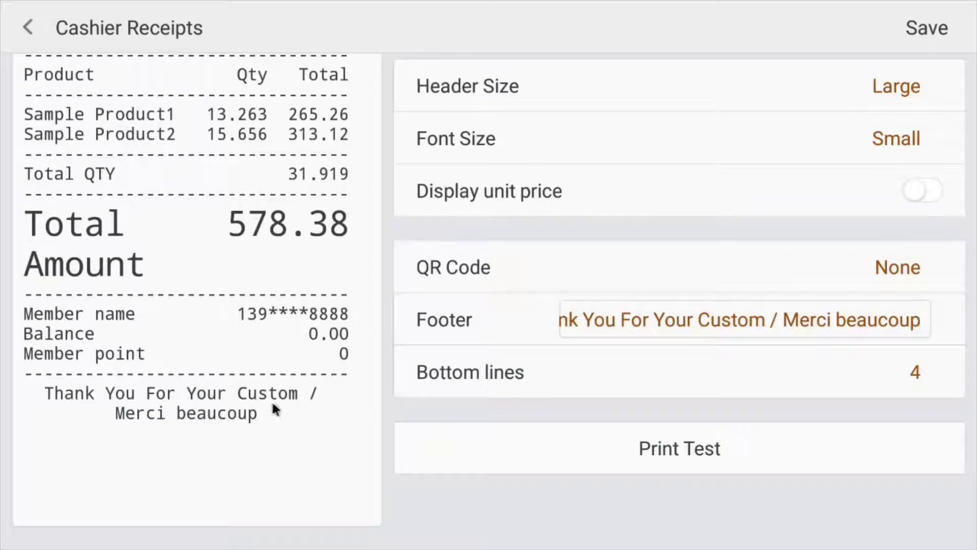
pyautogui.scroll(2, 593, 295)
pyautogui.scroll(3, 591, 301)
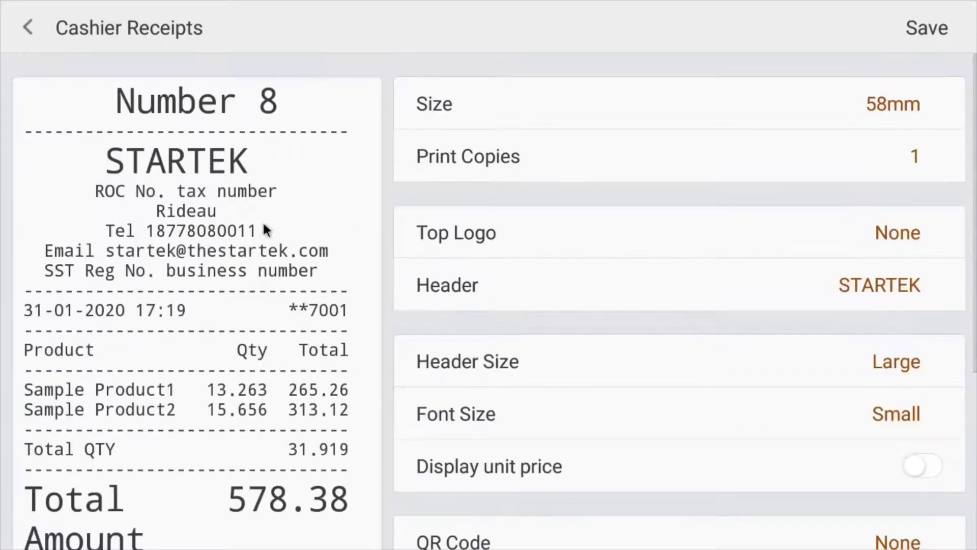
pyautogui.scroll(-2, 263, 242)
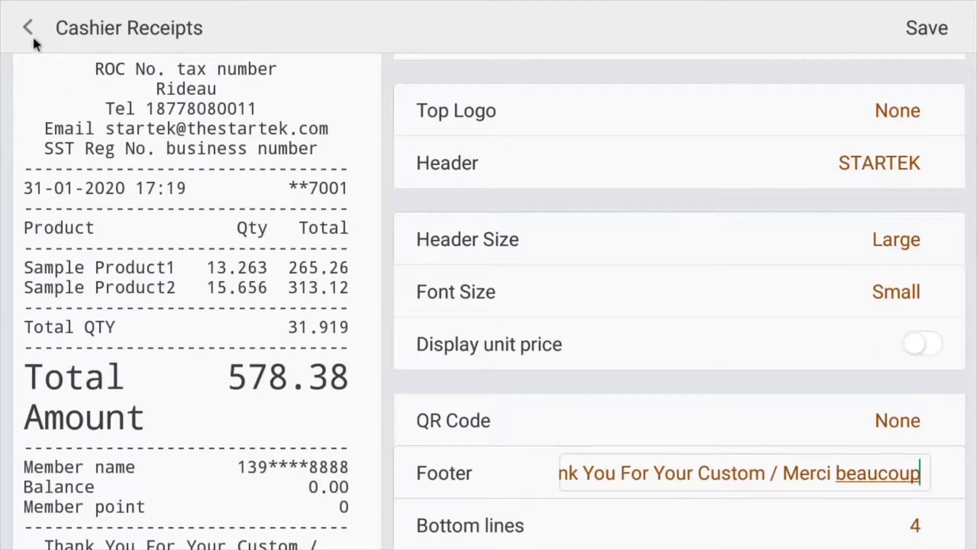
pyautogui.click(32, 36)
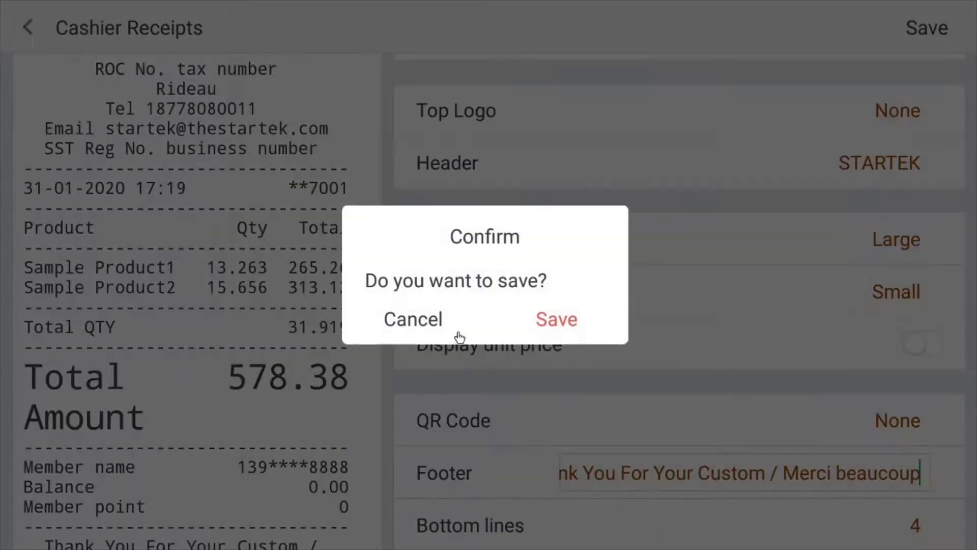
# Save the receipt changes and open the barcode label template list.
pyautogui.click(542, 326)
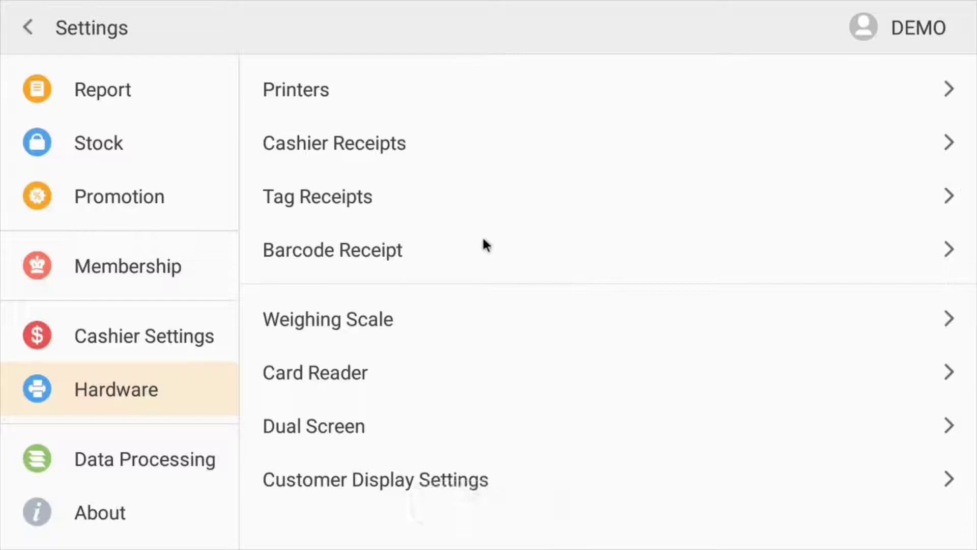
pyautogui.click(389, 253)
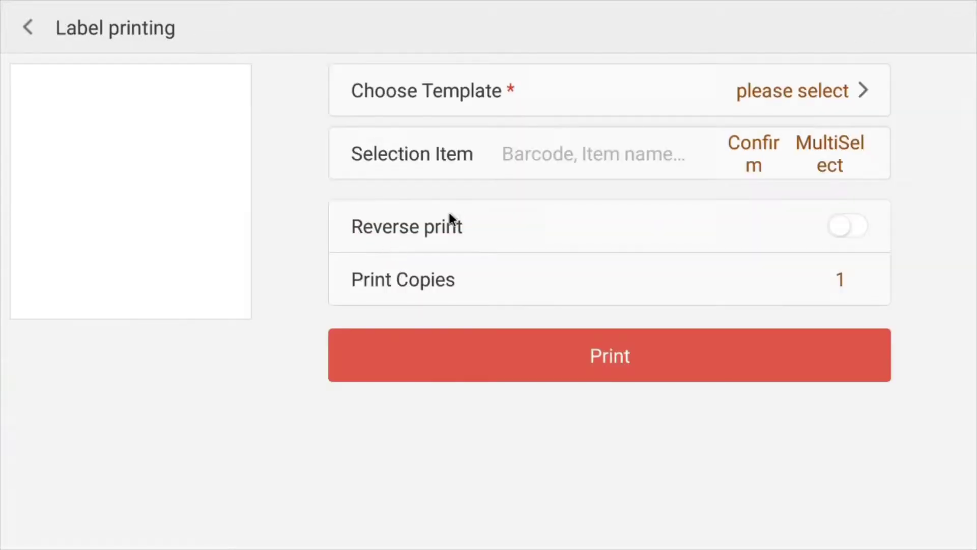
pyautogui.click(795, 96)
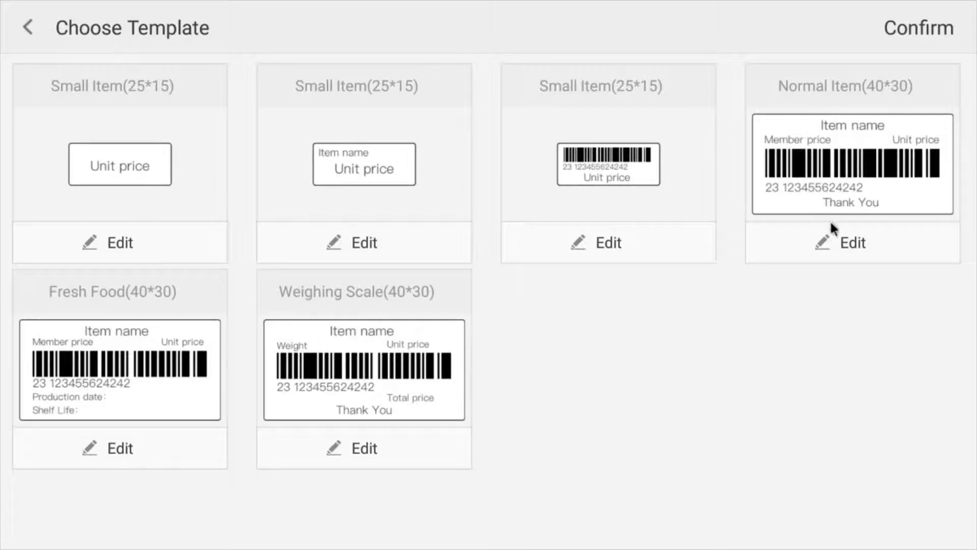
# Switch off Member price on the Normal Item template, then discard the change.
pyautogui.click(837, 243)
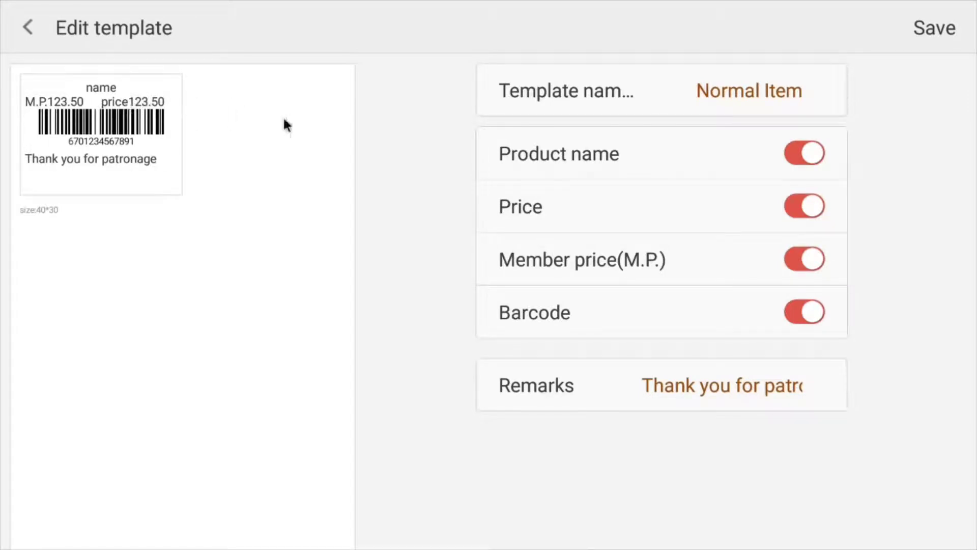
pyautogui.click(802, 259)
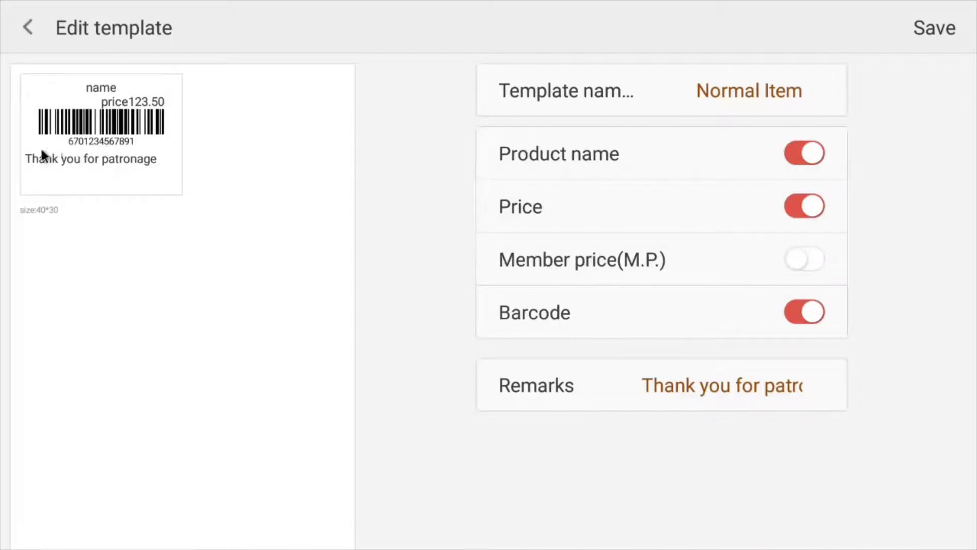
pyautogui.click(23, 23)
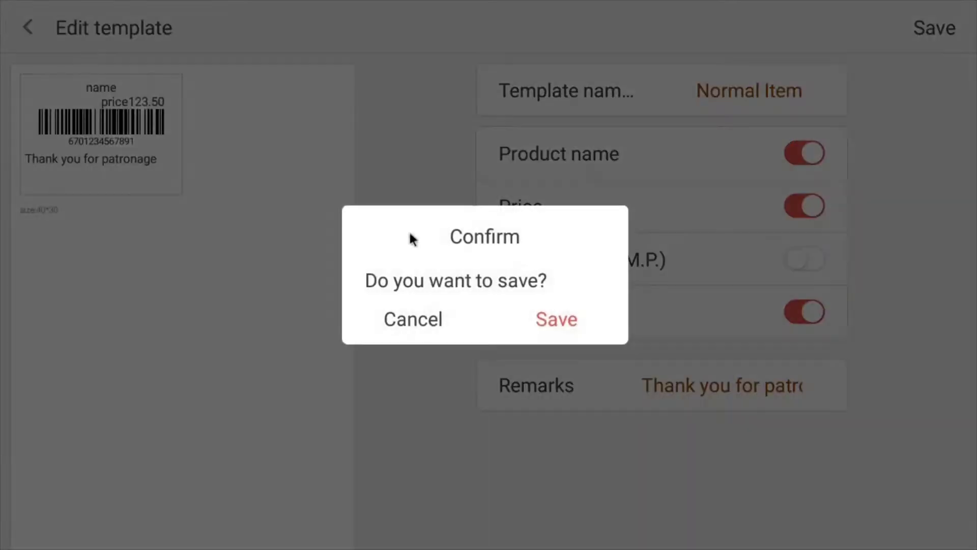
pyautogui.click(409, 319)
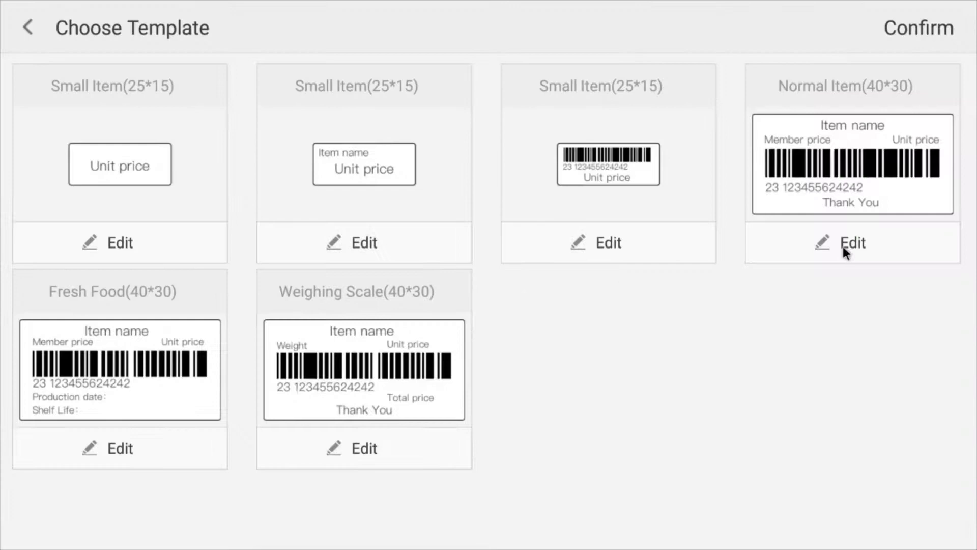
# Select the Normal Item label template and return to the Hardware settings.
pyautogui.click(869, 87)
pyautogui.click(923, 33)
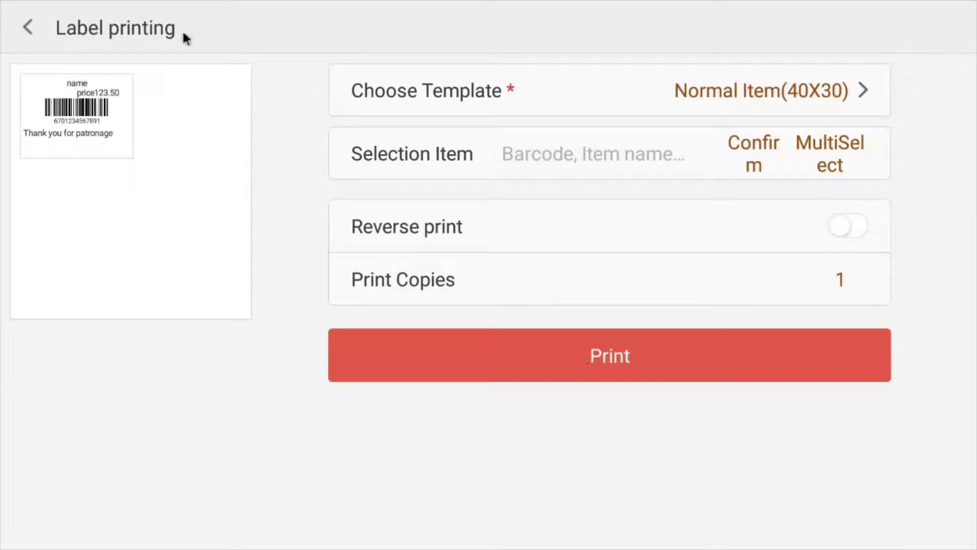
pyautogui.click(67, 32)
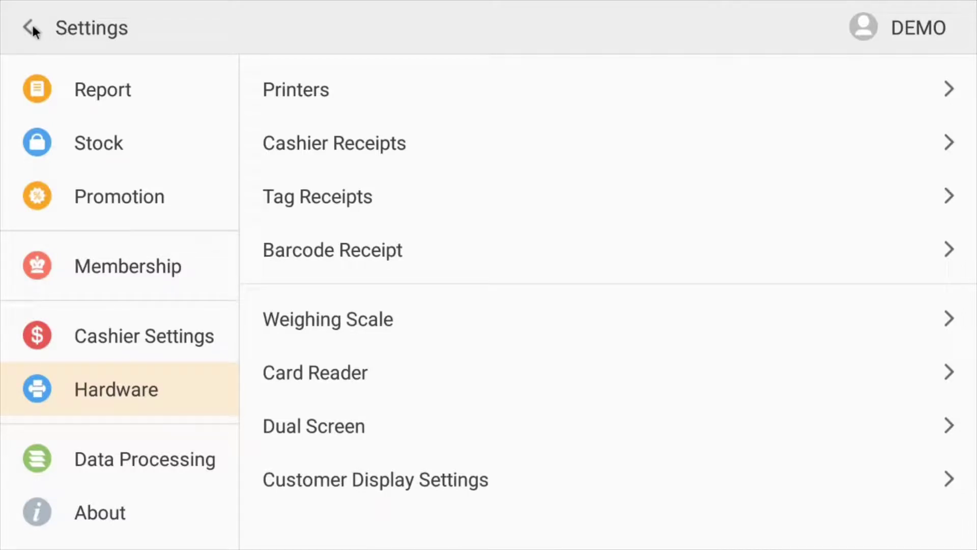
# Start a Stock In entry and add apple with quantity 30.
pyautogui.click(45, 33)
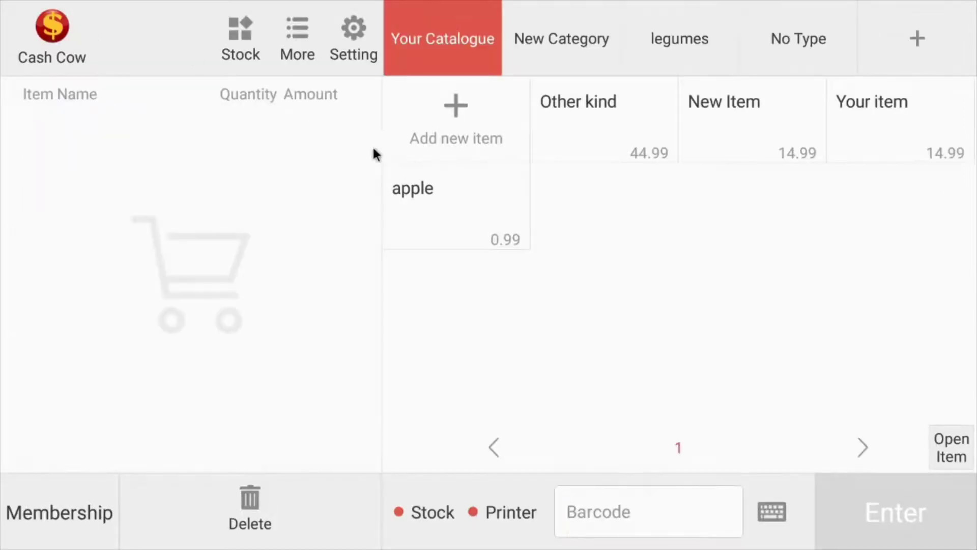
pyautogui.click(263, 60)
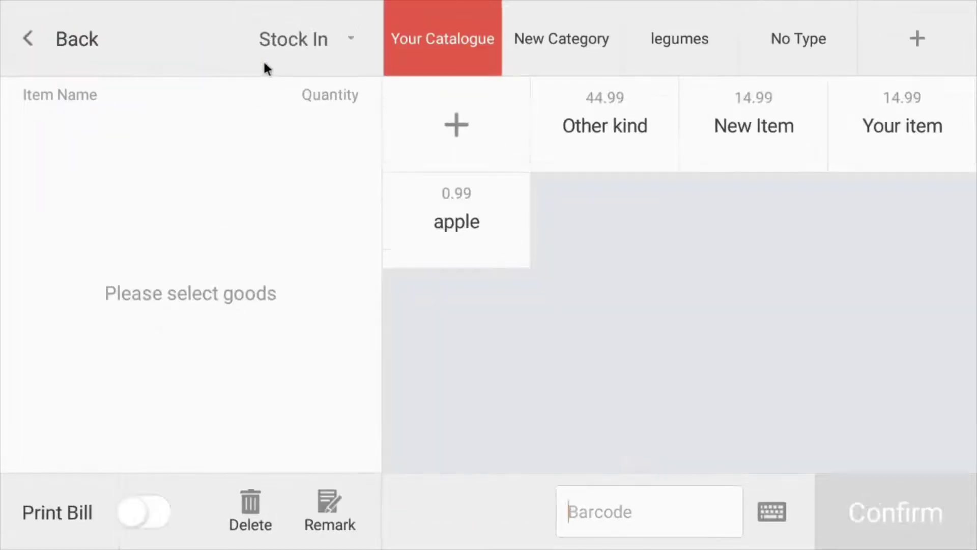
pyautogui.click(350, 39)
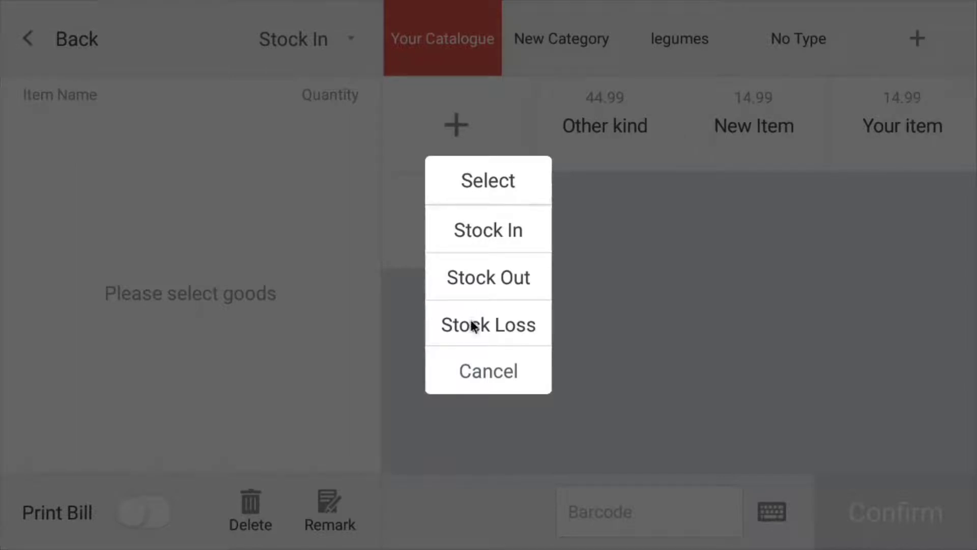
pyautogui.click(491, 241)
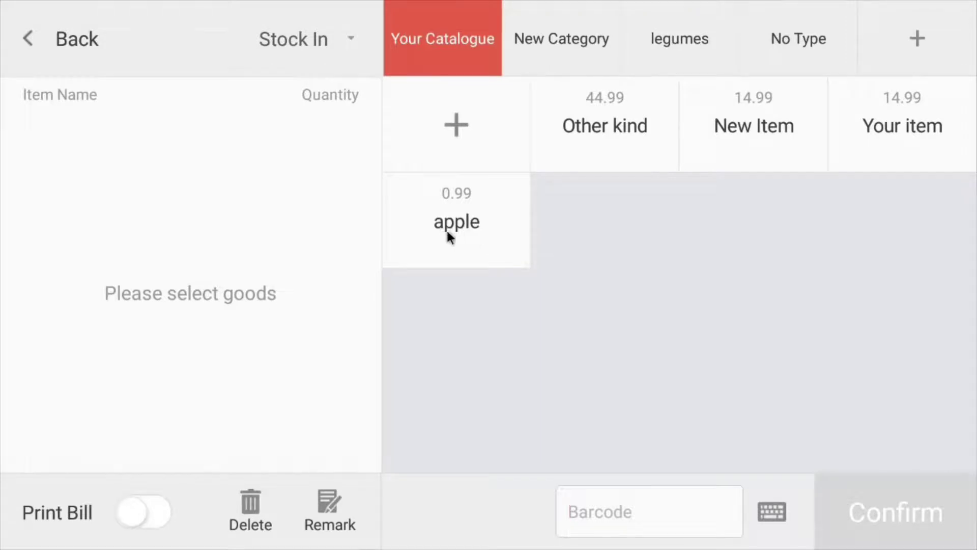
pyautogui.click(462, 218)
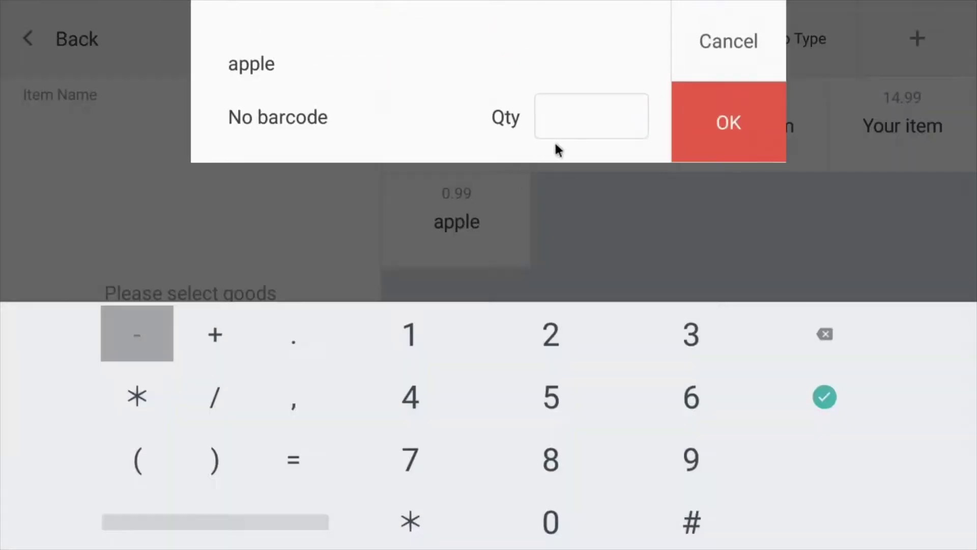
pyautogui.click(597, 117)
pyautogui.write('30')
# Confirm apple 30, add Tomatoes 50 and Other kind 100, turn on Print Bill, and finish.
pyautogui.click(724, 120)
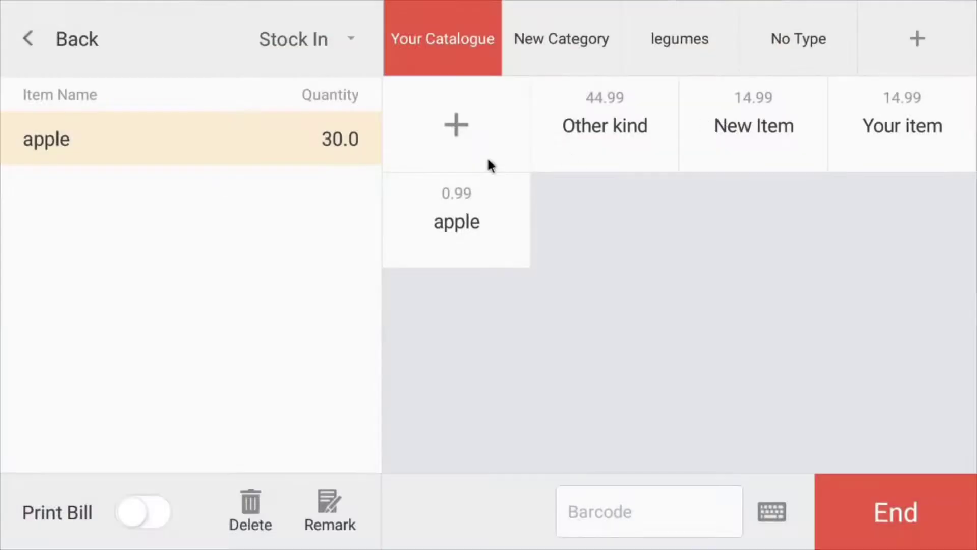
pyautogui.click(647, 36)
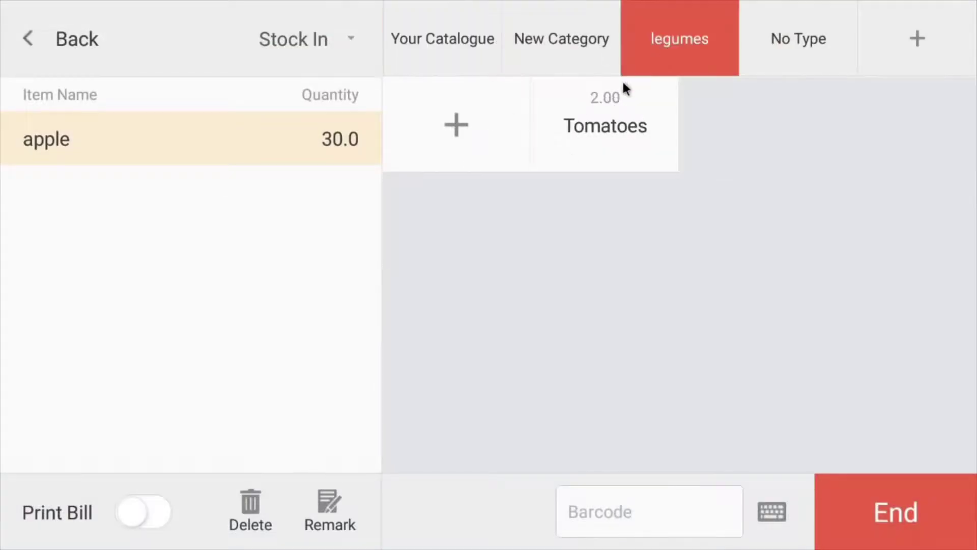
pyautogui.click(614, 97)
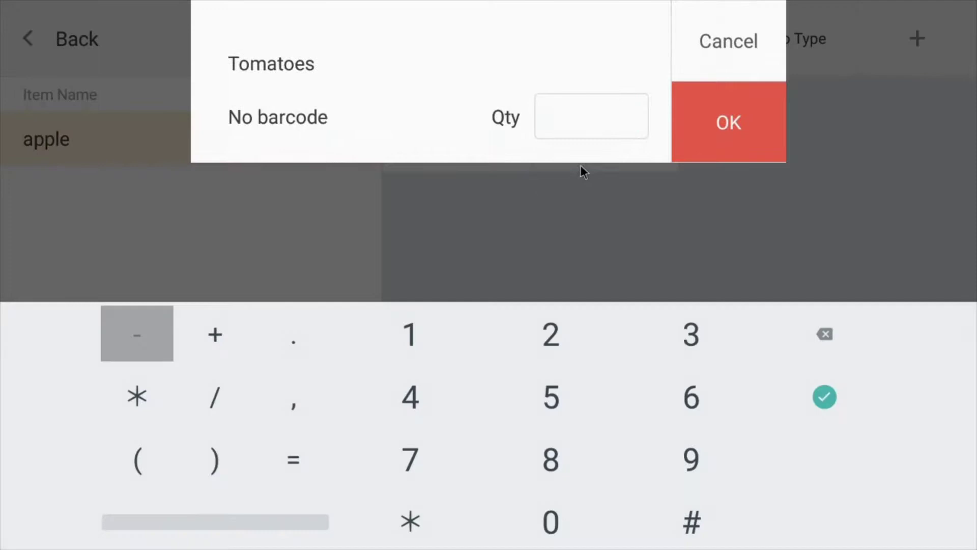
pyautogui.write('50')
pyautogui.click(762, 109)
pyautogui.click(442, 35)
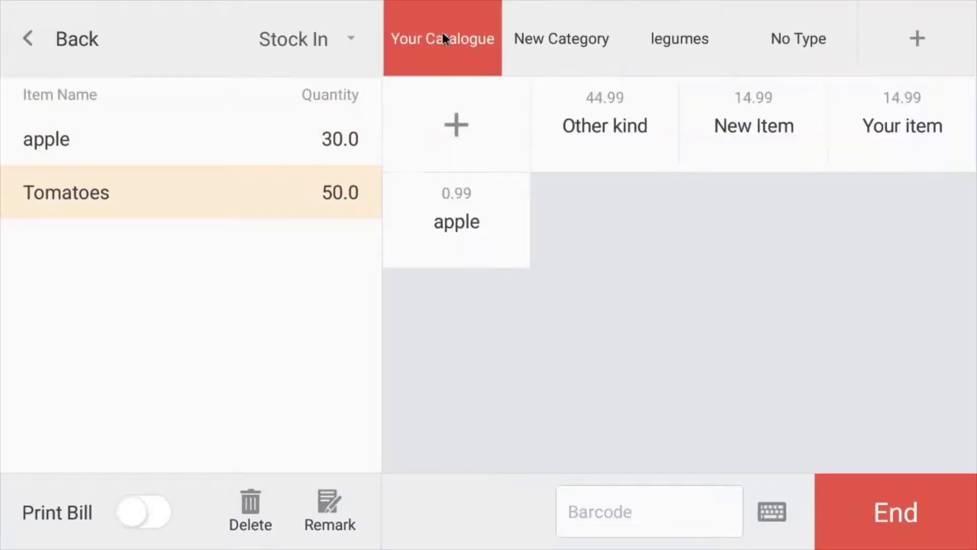
pyautogui.click(590, 126)
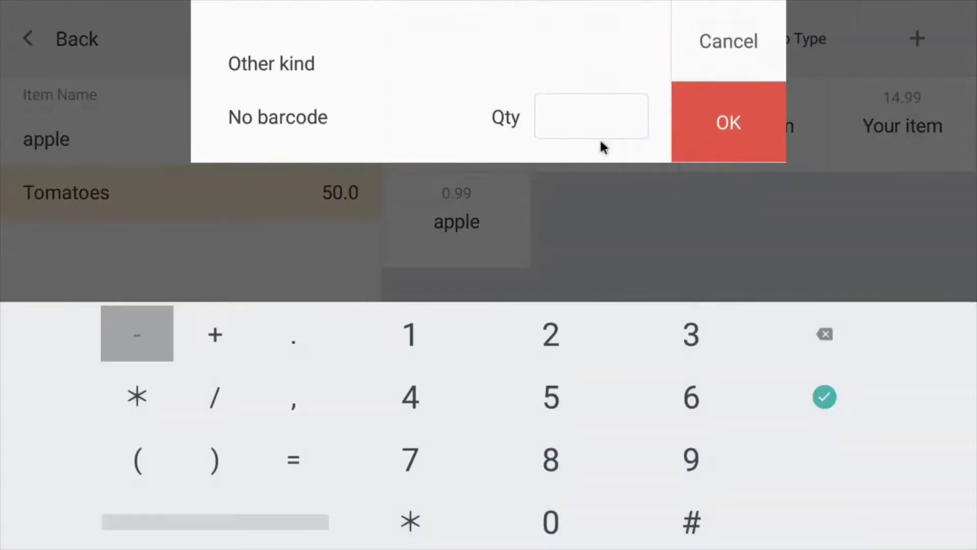
pyautogui.write('100')
pyautogui.click(738, 126)
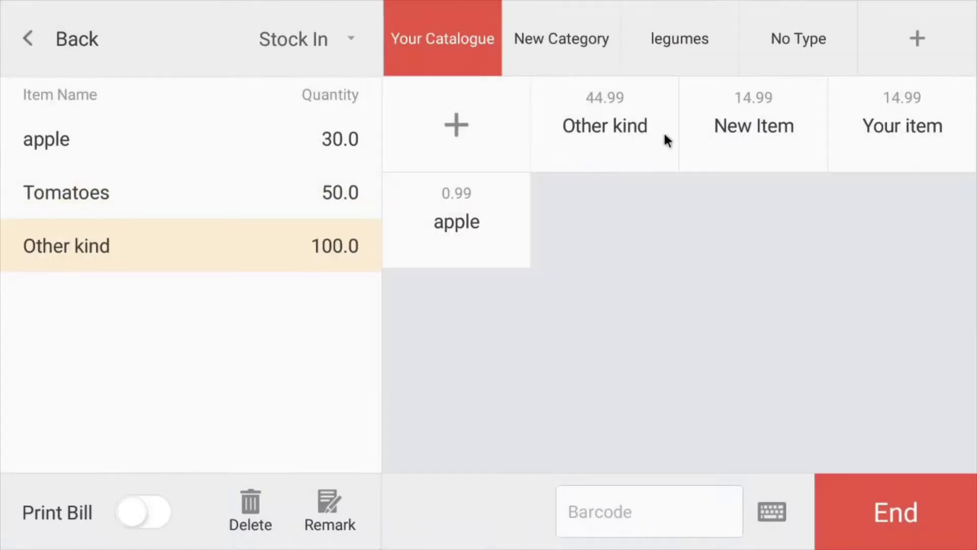
pyautogui.click(132, 501)
pyautogui.click(890, 493)
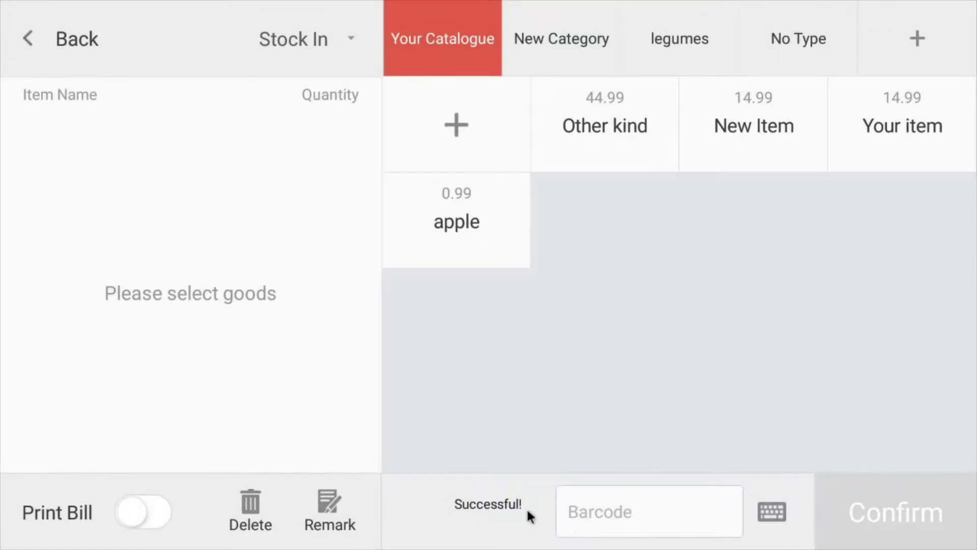
# Open the Stock item list under Settings to review each item's stock level.
pyautogui.click(32, 36)
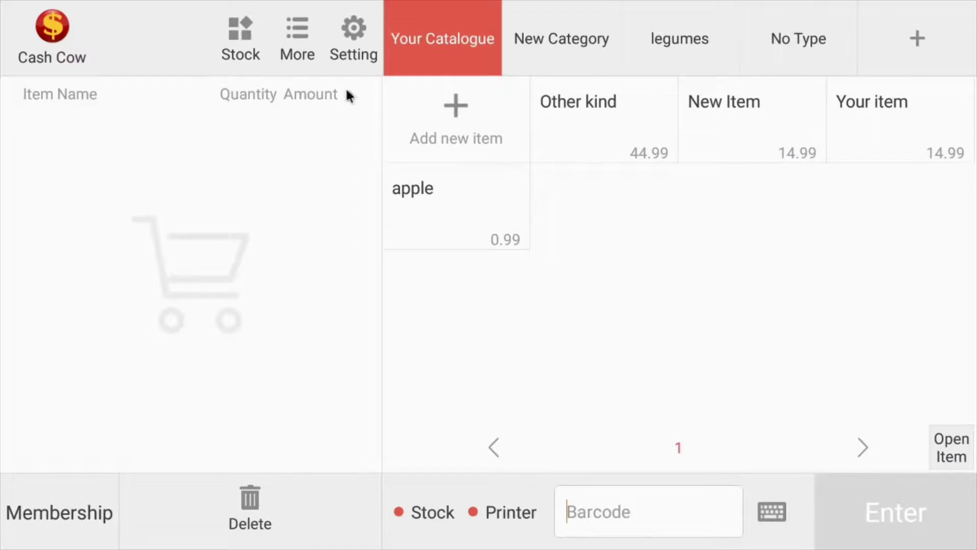
pyautogui.click(353, 44)
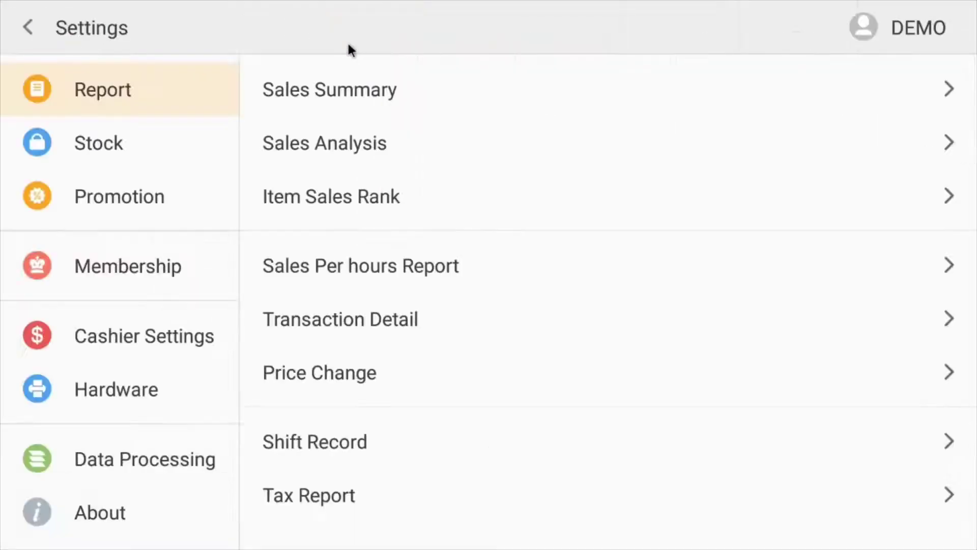
pyautogui.click(131, 140)
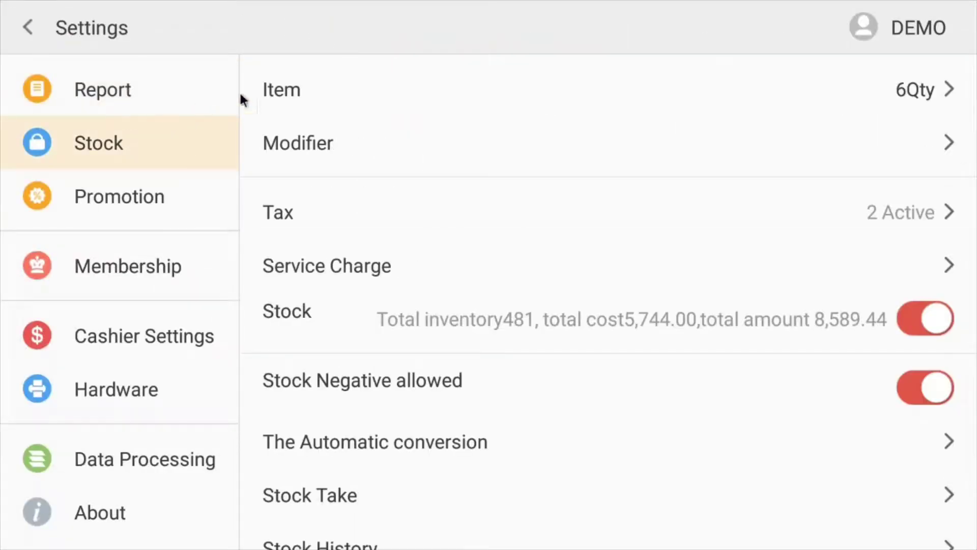
pyautogui.click(360, 94)
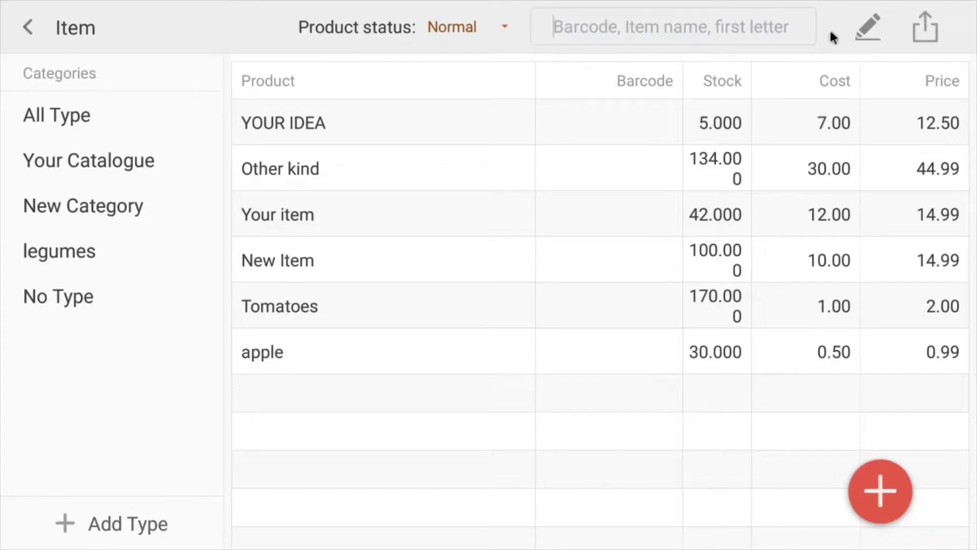
# Try searching the item list, then return to the Stock settings showing inventory 481.
pyautogui.click(724, 17)
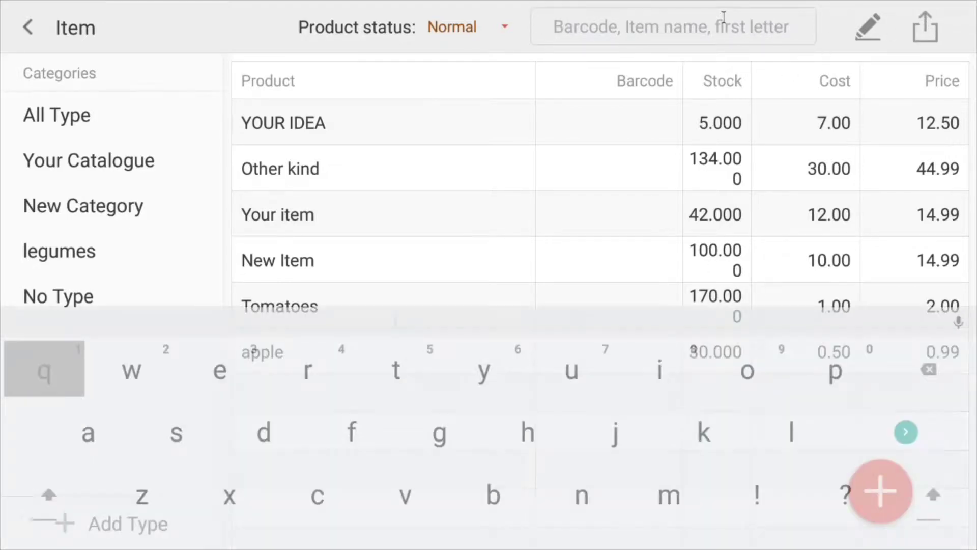
pyautogui.press('Escape')
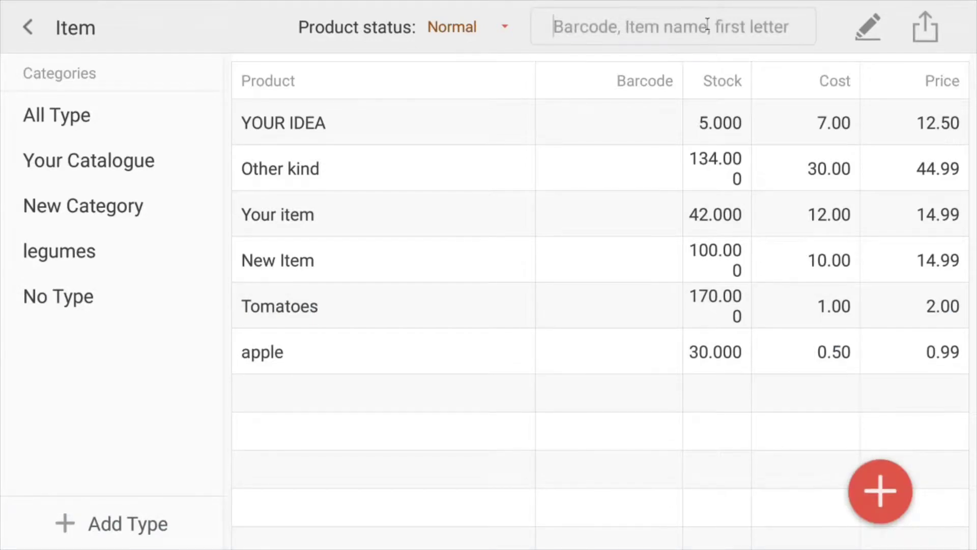
pyautogui.click(708, 25)
pyautogui.press('Escape')
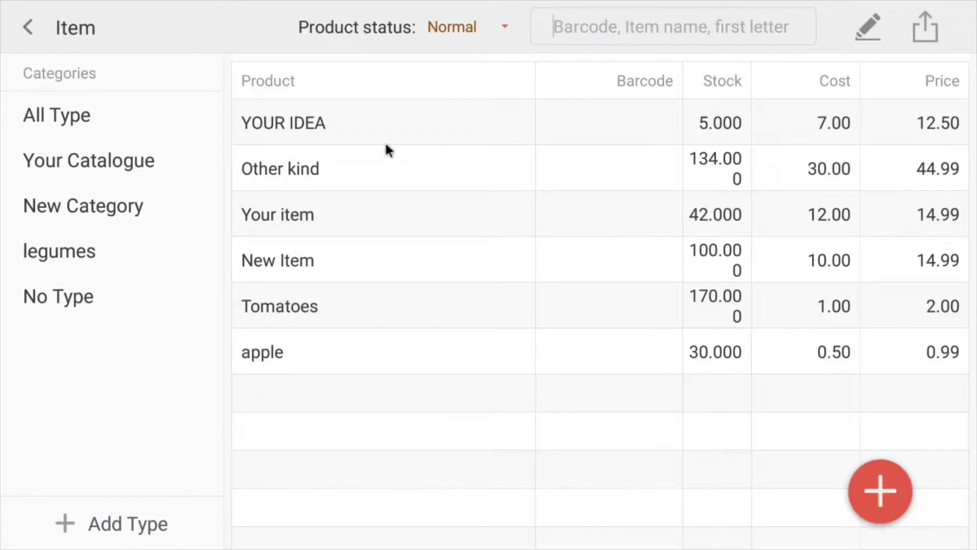
pyautogui.click(30, 32)
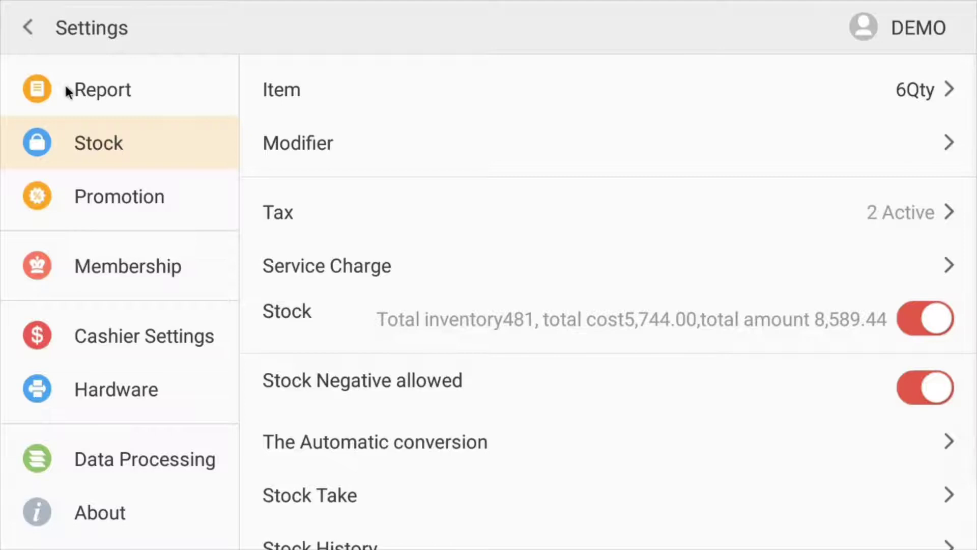
# Open the Item Sales Rank report and change its date range from Today to Week.
pyautogui.click(127, 93)
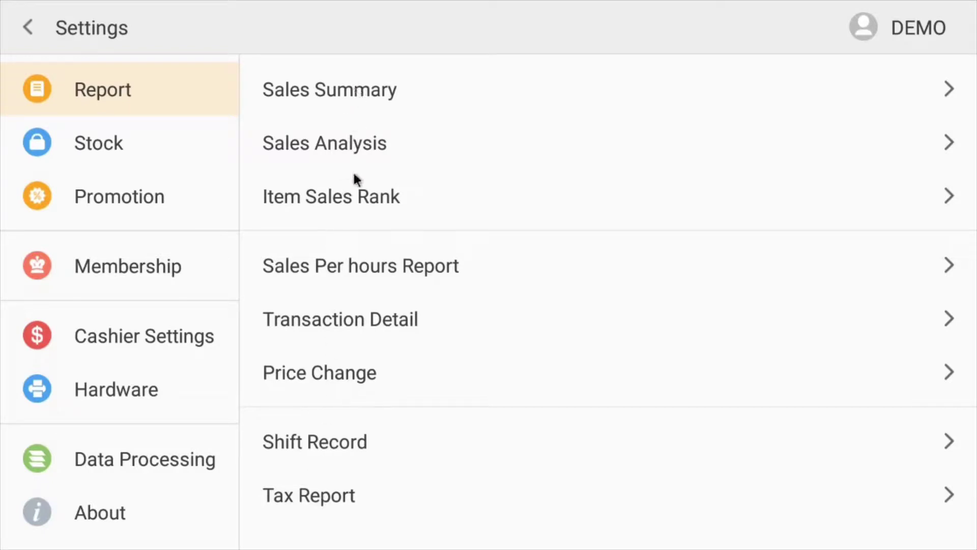
pyautogui.click(354, 192)
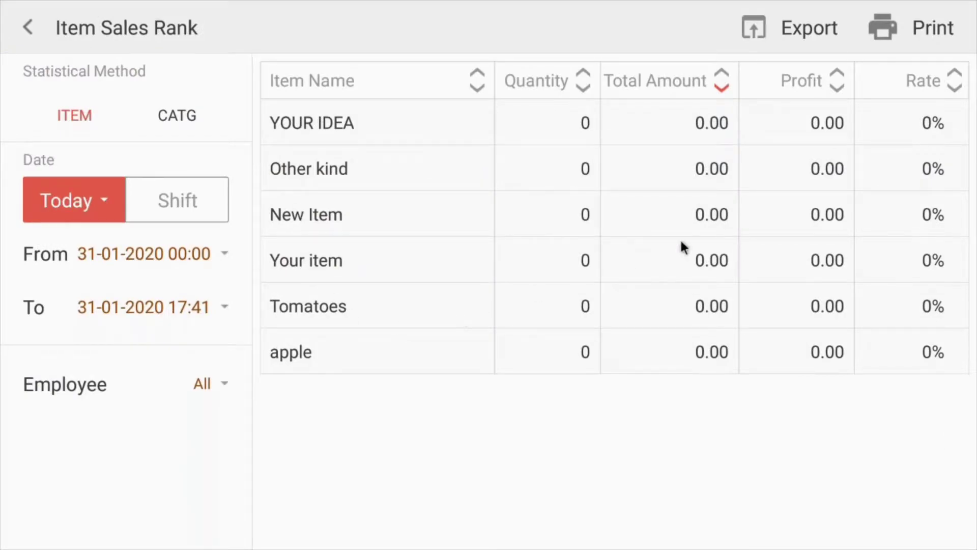
pyautogui.click(92, 200)
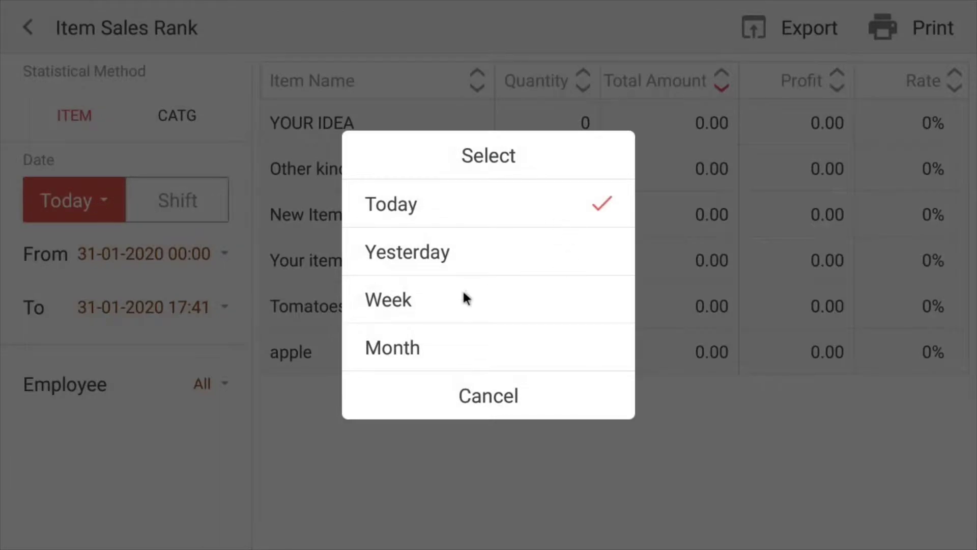
pyautogui.click(464, 301)
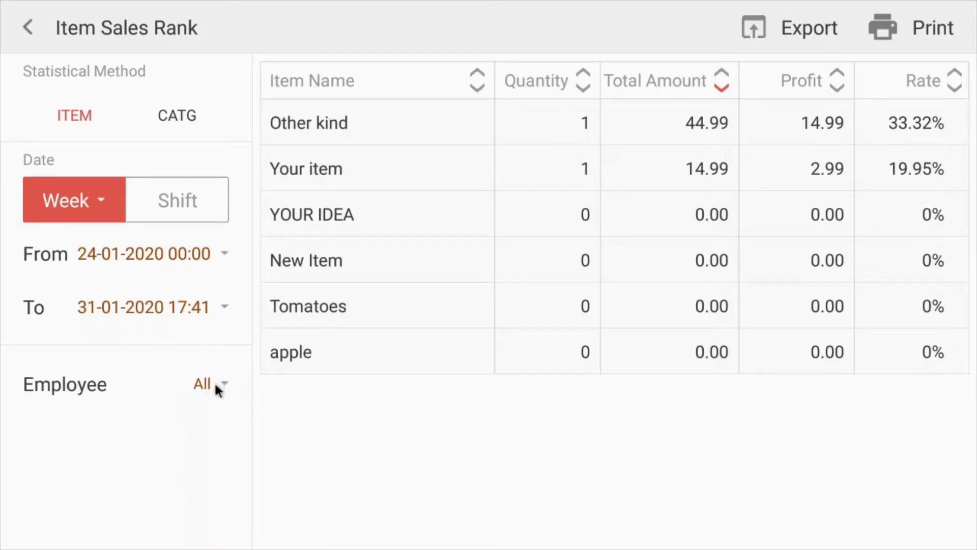
# Check the Employee filter, keep All, and return to the report list.
pyautogui.click(183, 386)
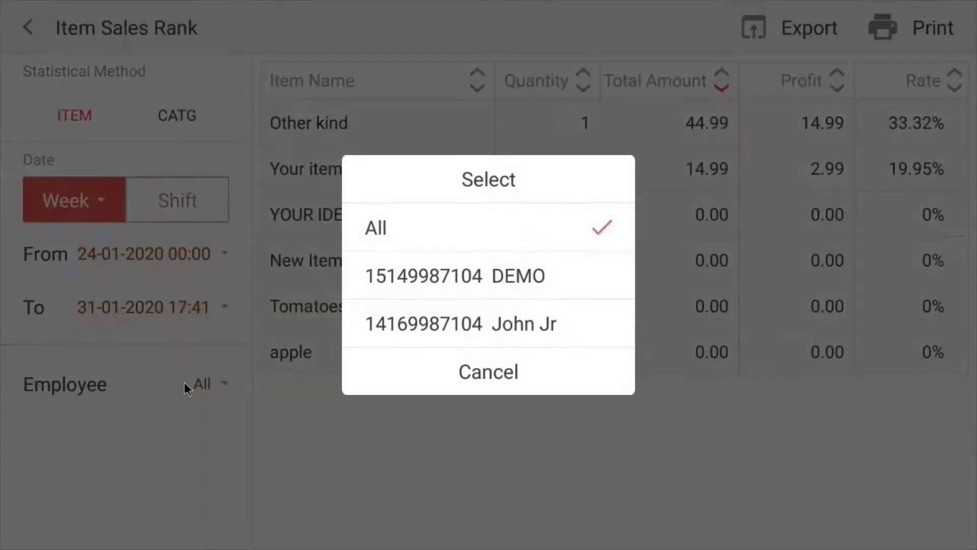
pyautogui.click(464, 248)
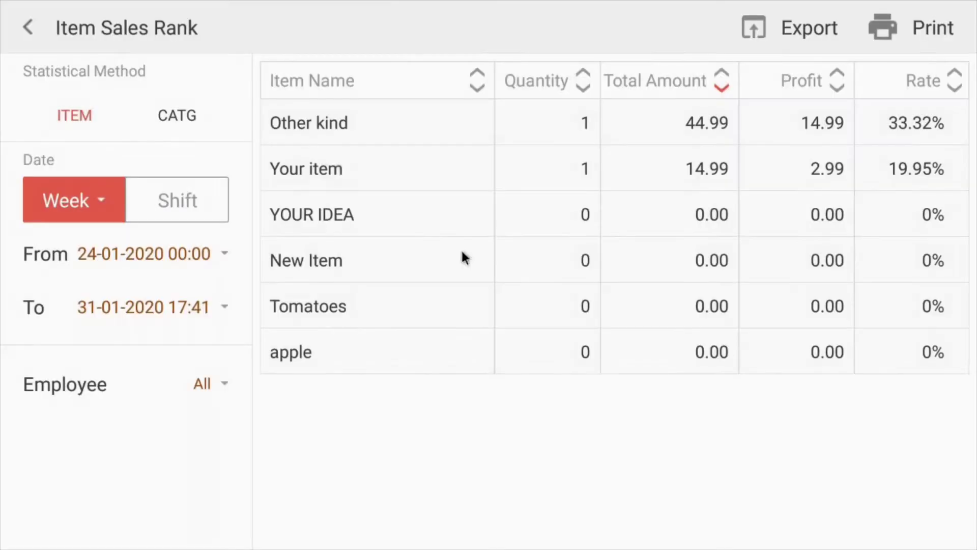
pyautogui.click(31, 29)
pyautogui.click(31, 28)
# Go from the reports to Settings > Promotion and open the promotions list.
pyautogui.click(25, 28)
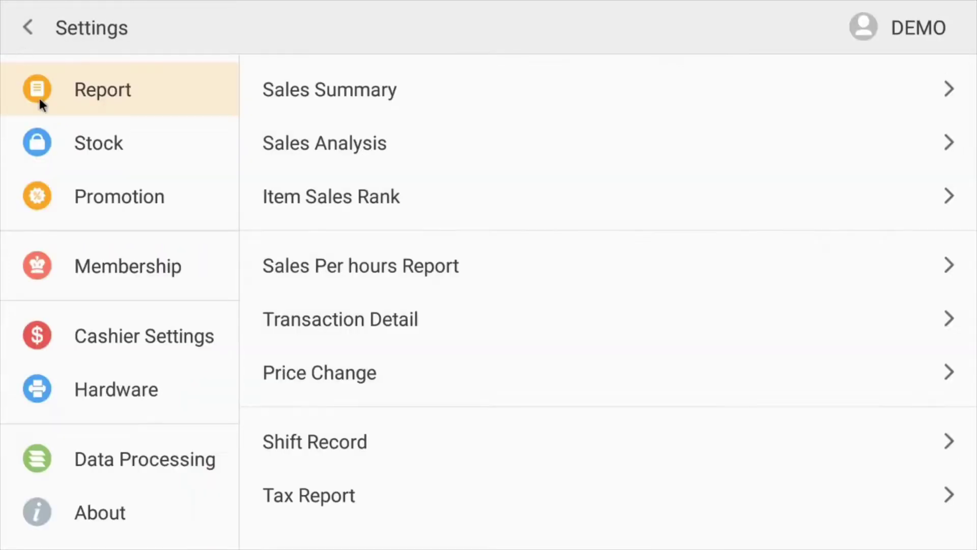
pyautogui.click(73, 200)
pyautogui.click(100, 194)
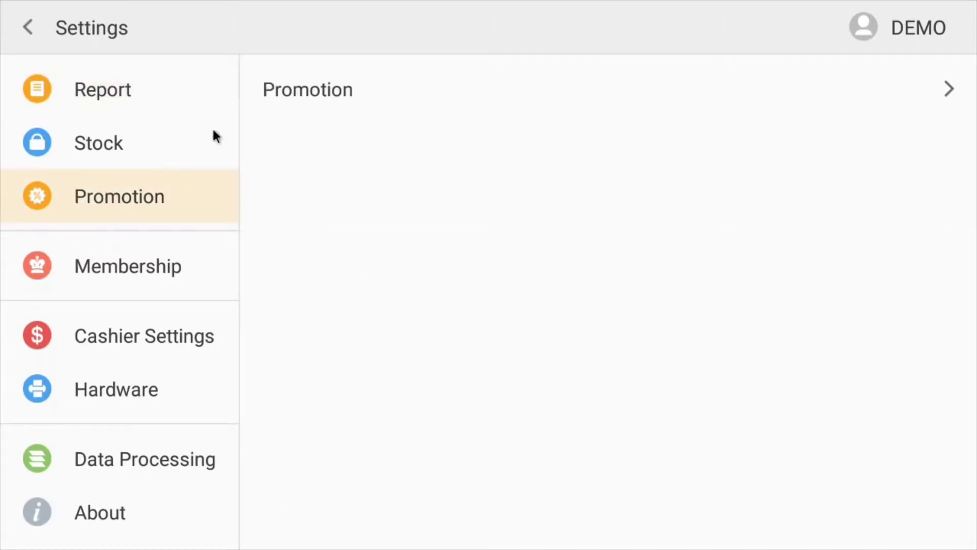
pyautogui.click(331, 88)
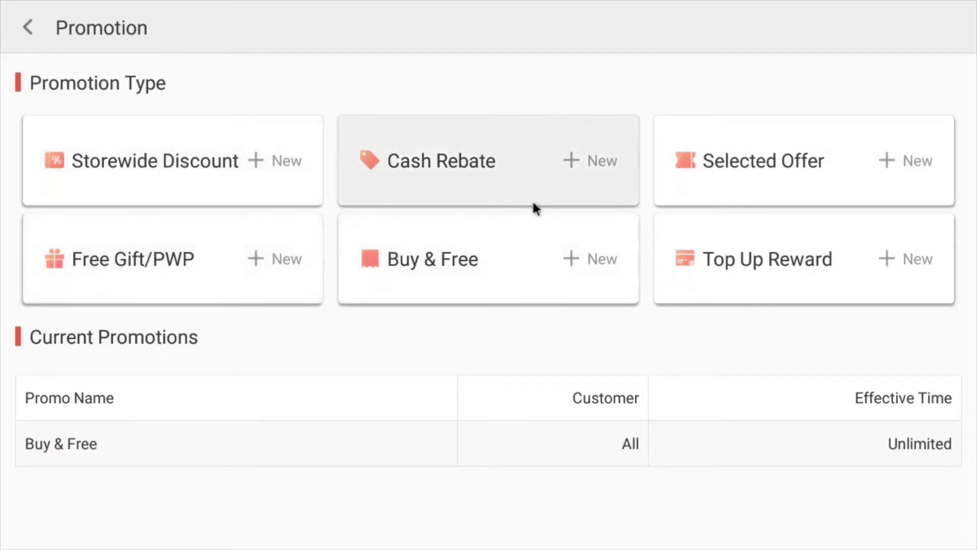
# View the Buy & Free promotion (buy 1, get 1 free, unlimited) and return to Settings.
pyautogui.click(503, 258)
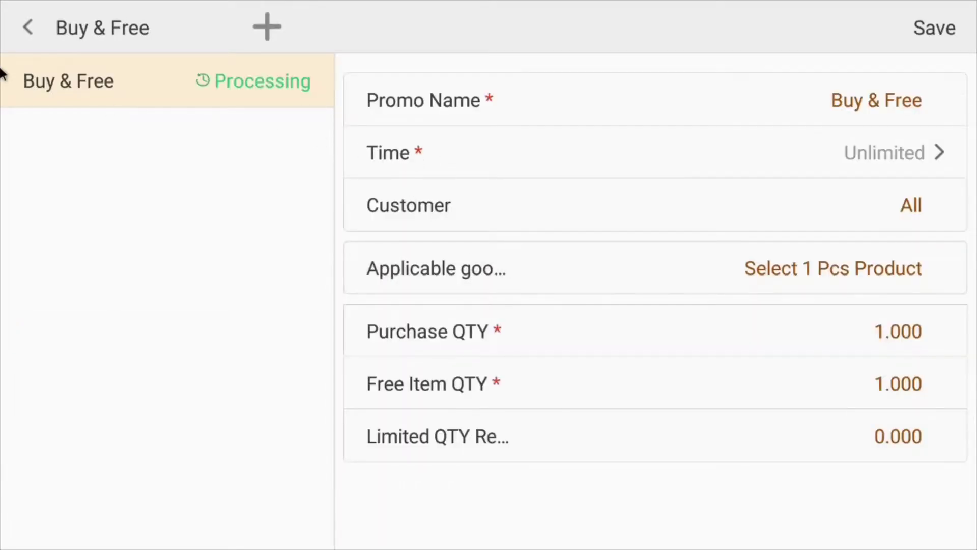
pyautogui.click(24, 41)
pyautogui.click(24, 40)
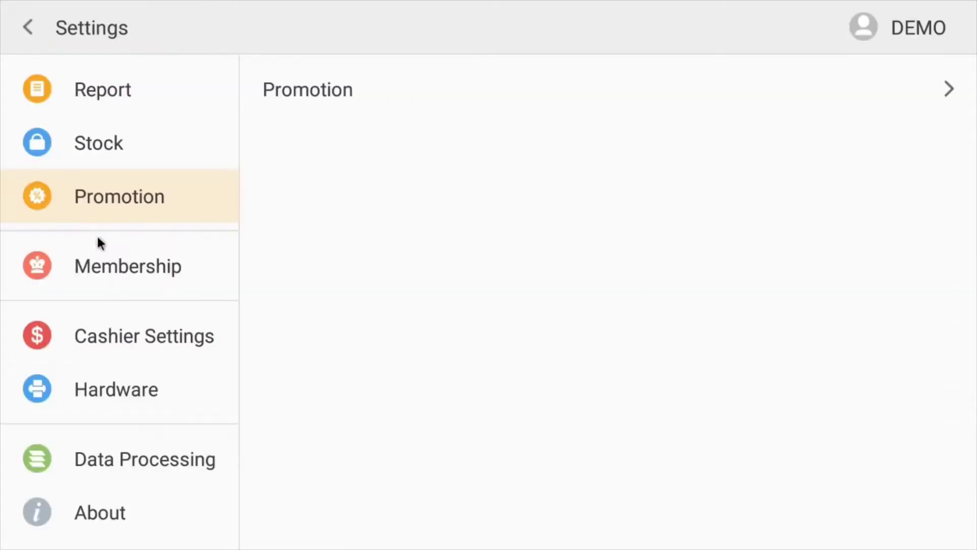
# Switch the Member Reward Mode to Member Price, then back to Discount.
pyautogui.click(121, 264)
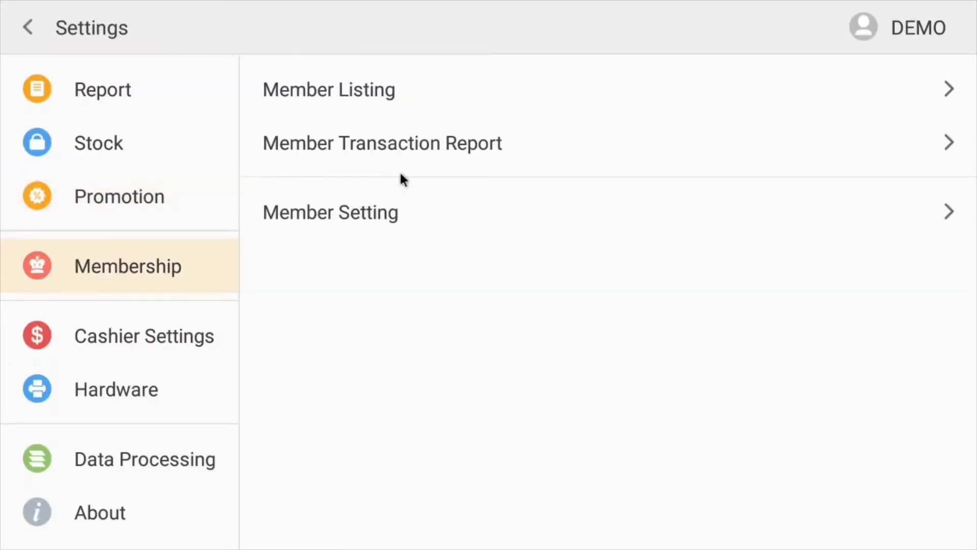
pyautogui.click(400, 208)
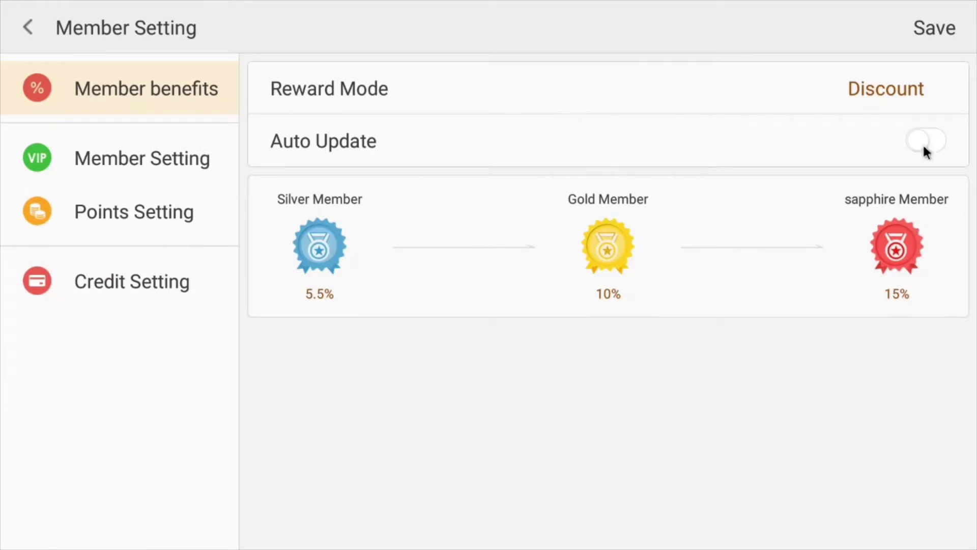
pyautogui.click(894, 90)
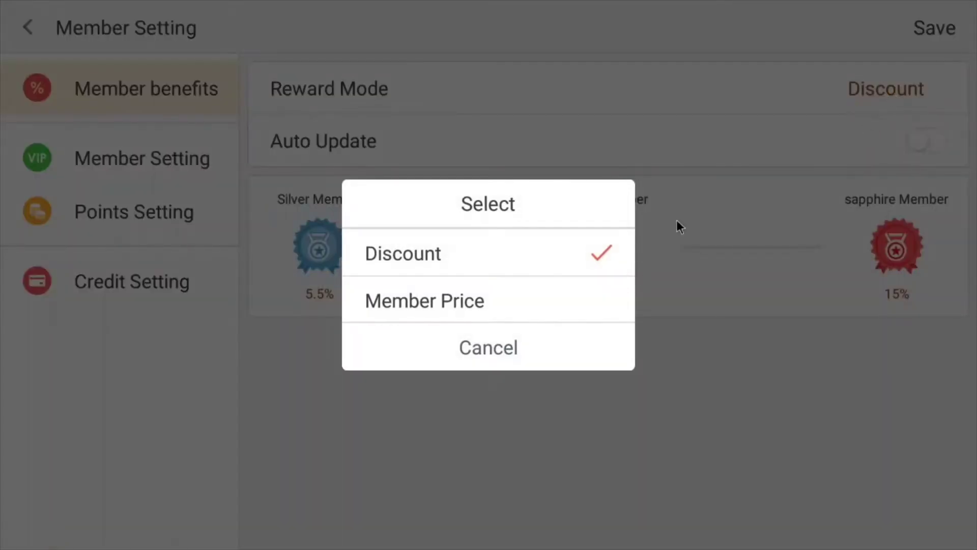
pyautogui.click(546, 304)
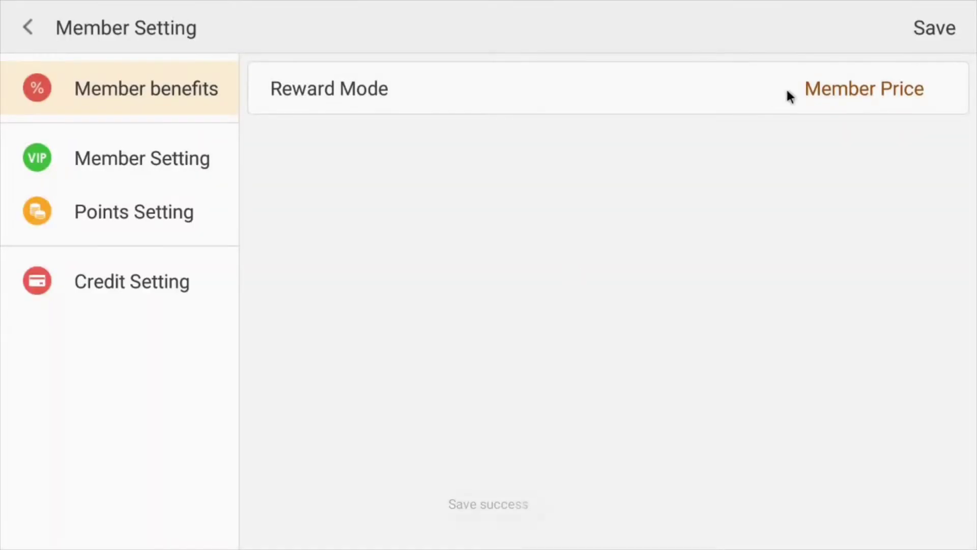
pyautogui.click(831, 93)
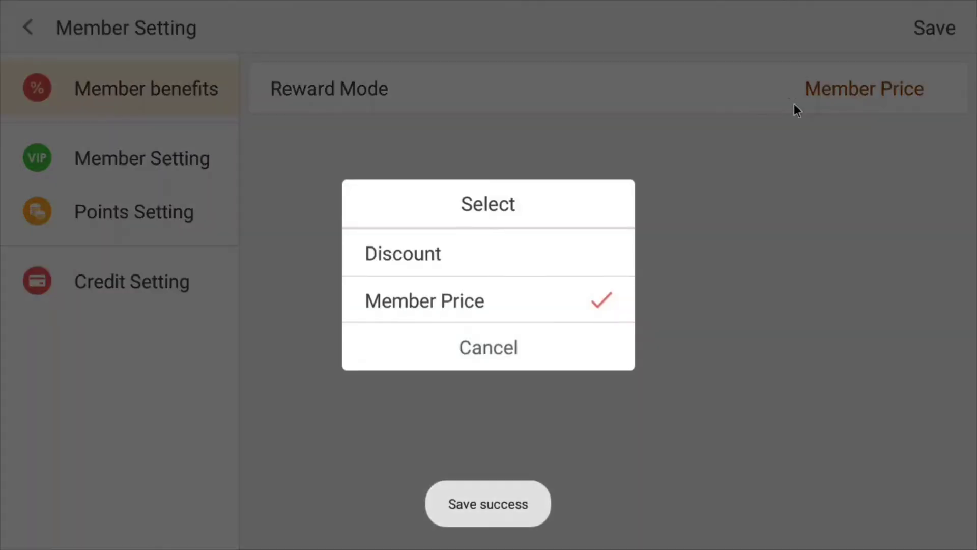
pyautogui.click(504, 258)
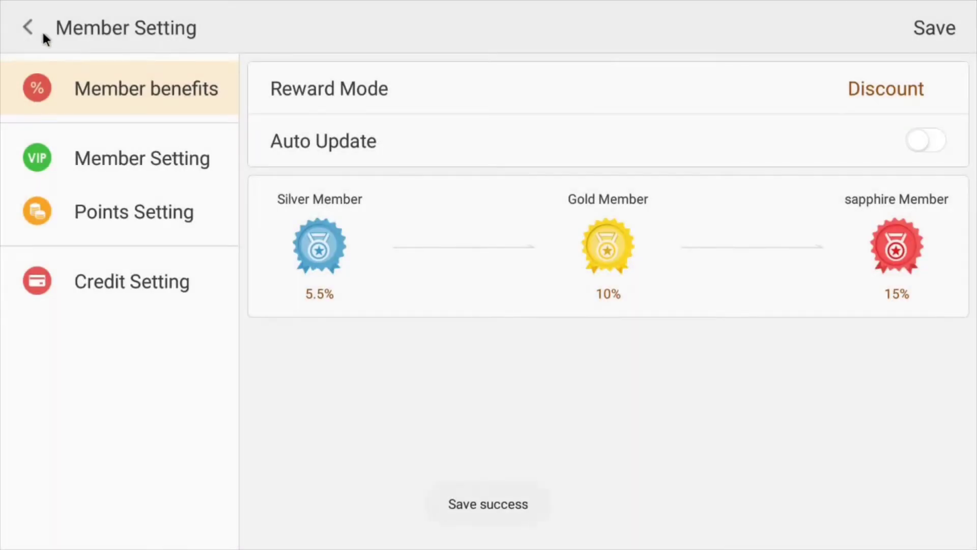
# View the Member Listing and return to the Membership settings.
pyautogui.click(42, 30)
pyautogui.click(460, 81)
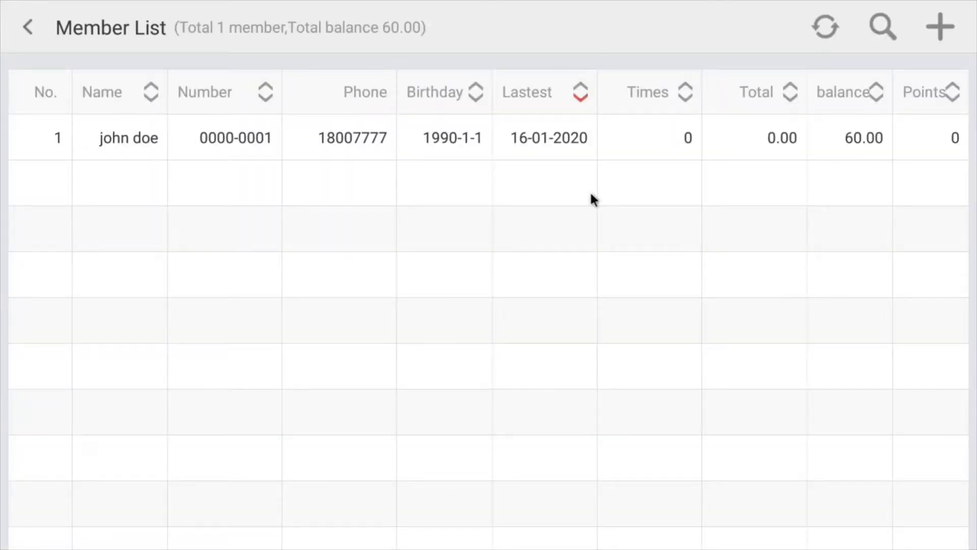
pyautogui.click(23, 20)
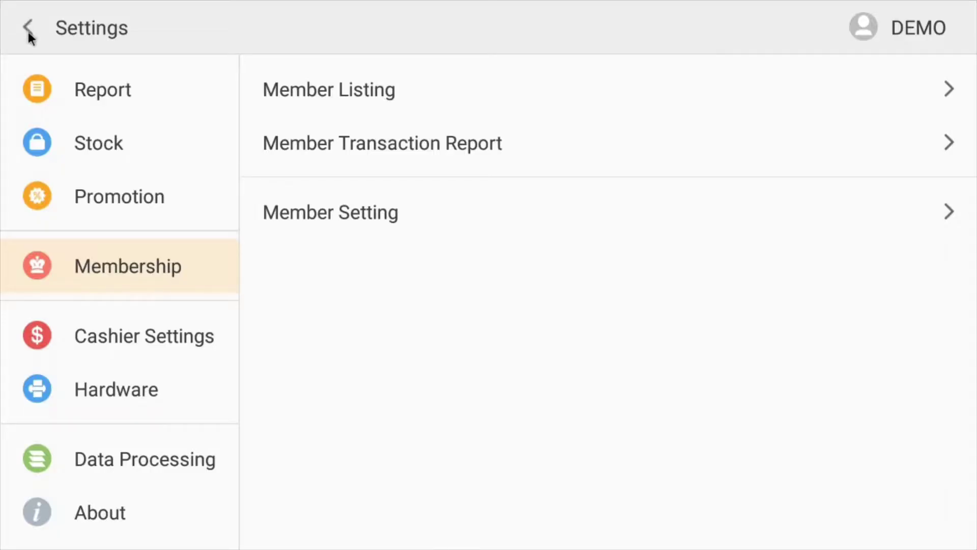
# View the Printers and Weighing Scale pages under Hardware without changing anything.
pyautogui.click(117, 372)
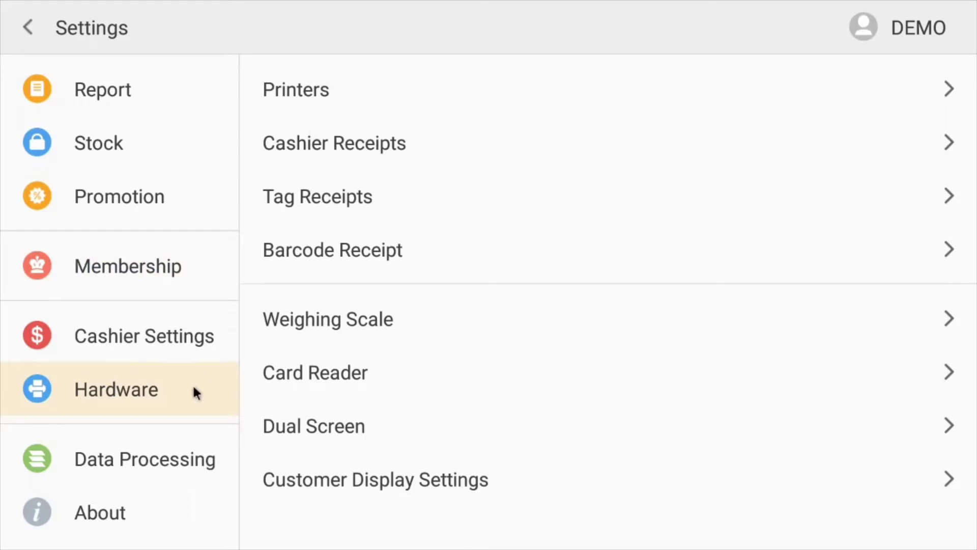
pyautogui.click(386, 84)
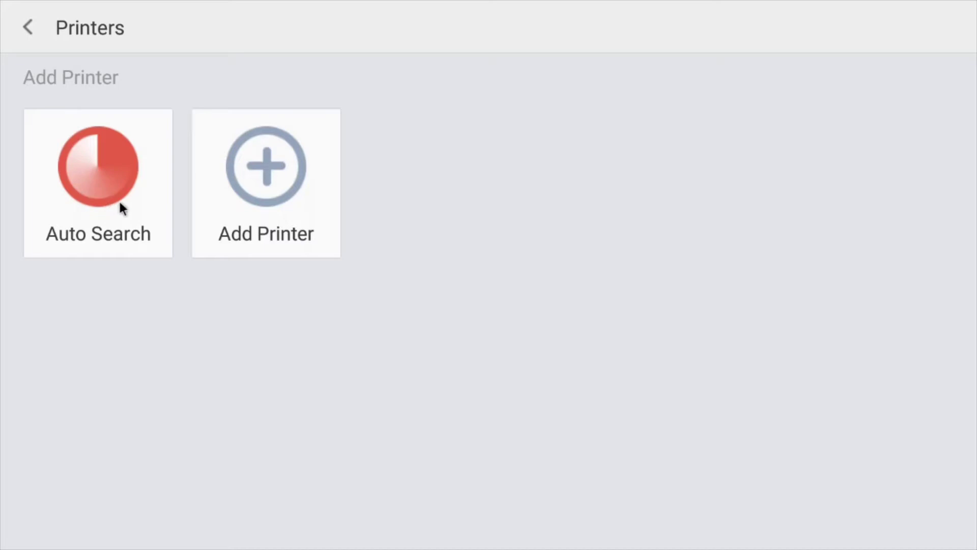
pyautogui.click(46, 30)
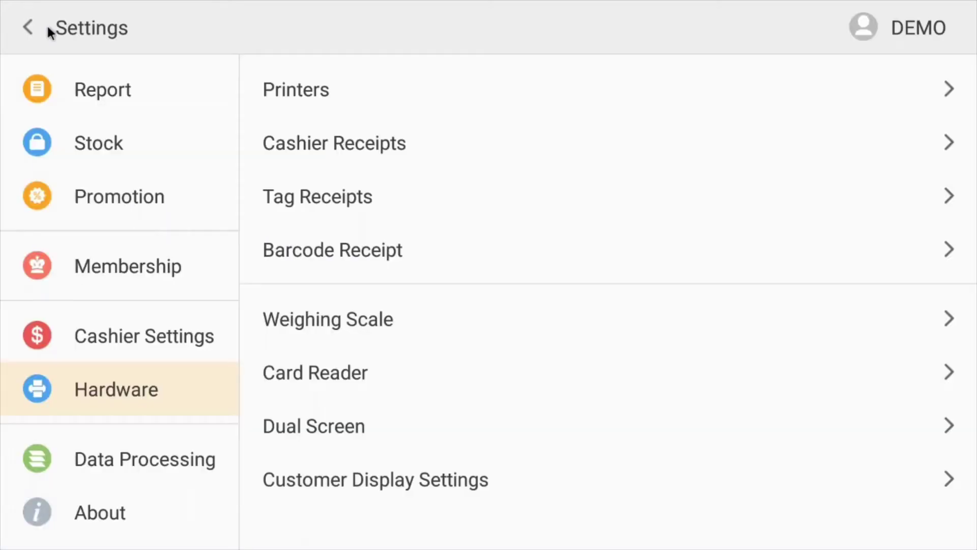
pyautogui.click(375, 316)
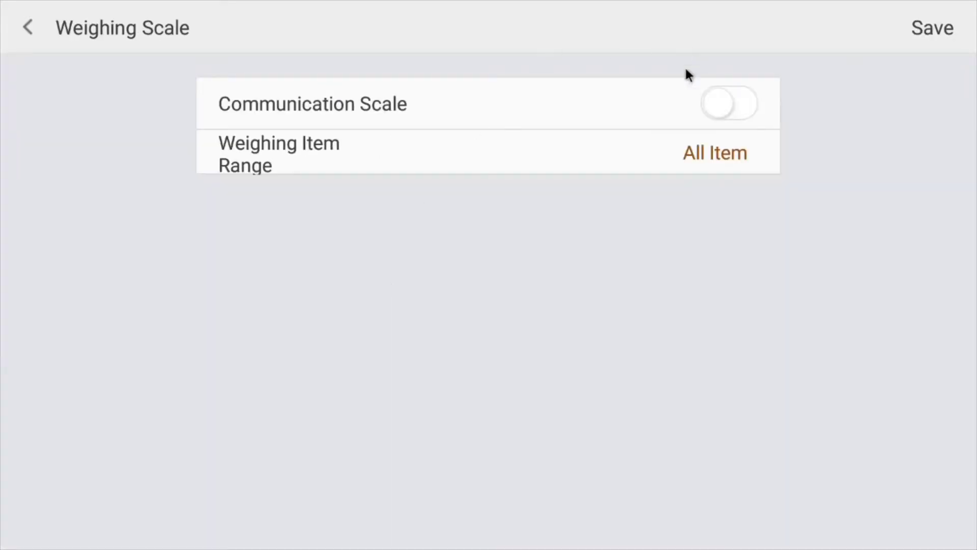
pyautogui.click(25, 28)
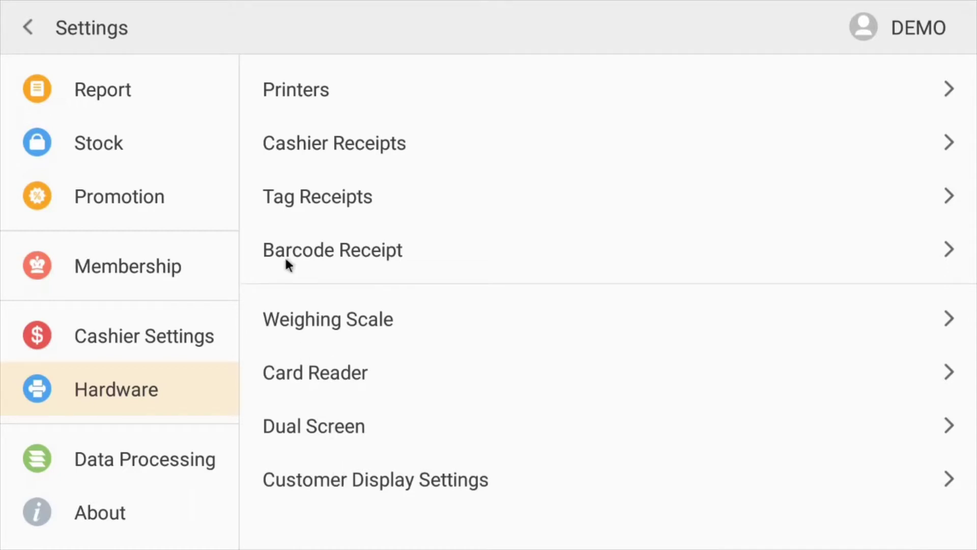
# Add apple (0.99) and Tomatoes (2.00) from the legumes category to the order.
pyautogui.click(31, 28)
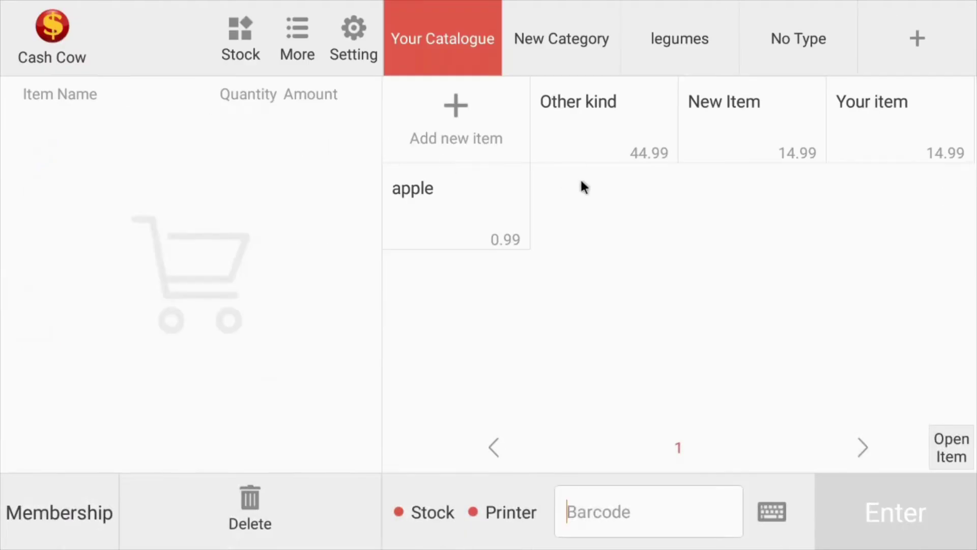
pyautogui.click(484, 194)
pyautogui.click(662, 31)
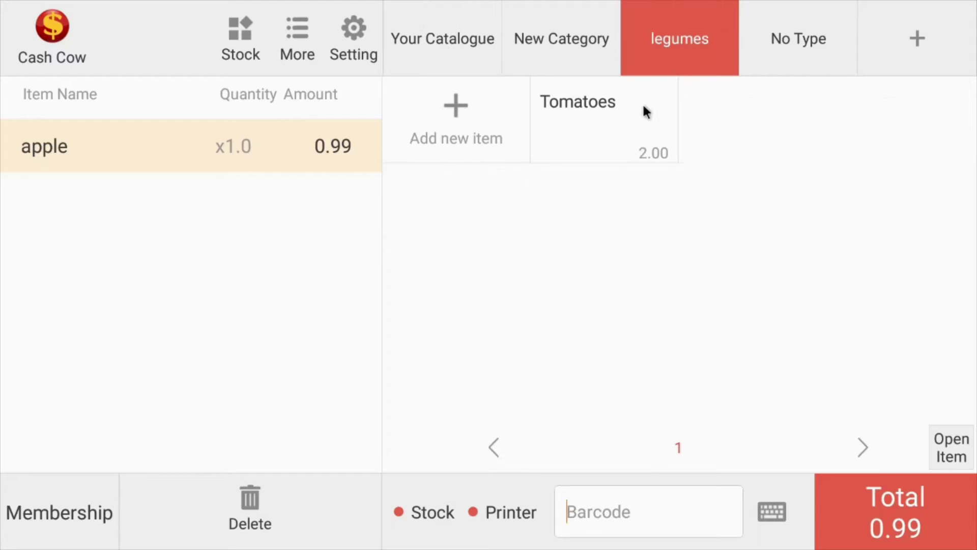
pyautogui.click(637, 111)
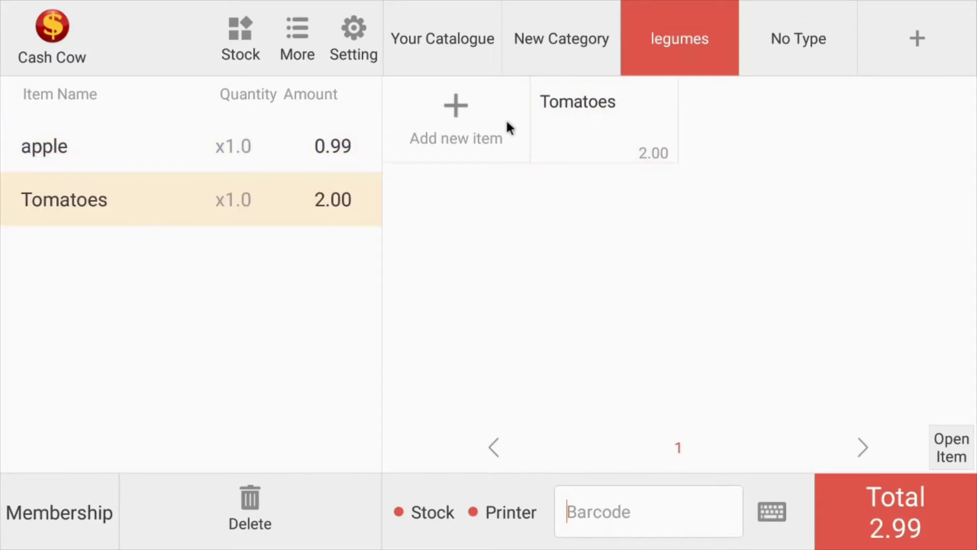
pyautogui.click(445, 45)
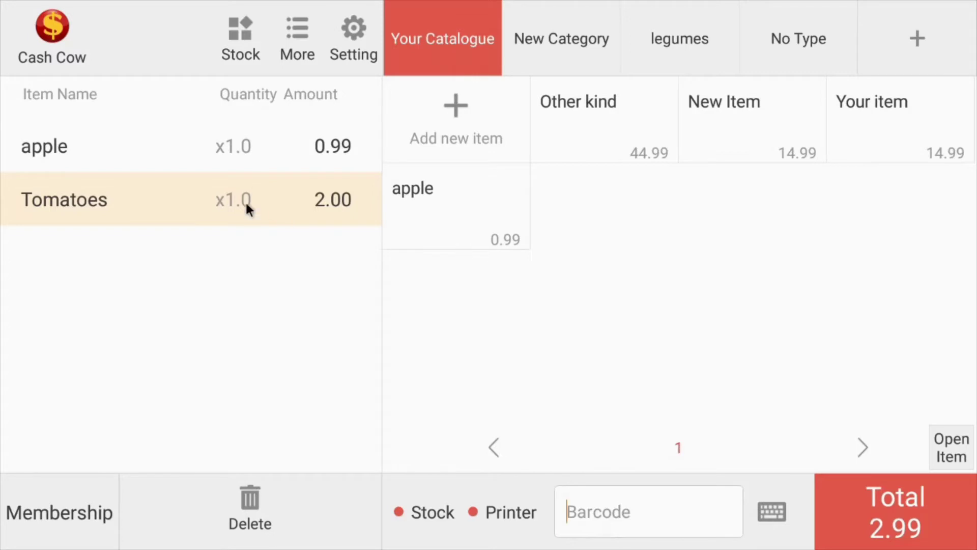
# Review the apple line's quantity, price and tax options, then confirm it unchanged.
pyautogui.click(268, 148)
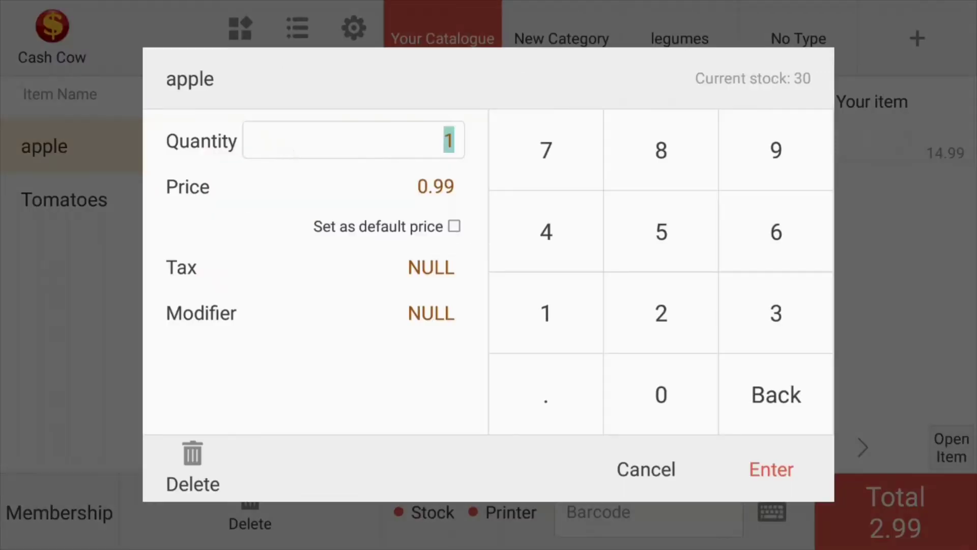
pyautogui.click(460, 262)
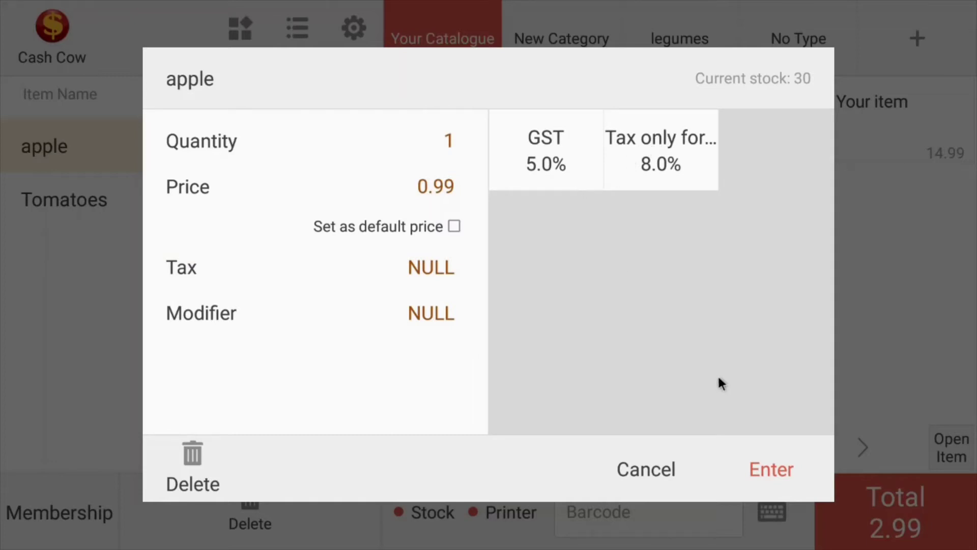
pyautogui.click(760, 468)
# Settle the 2.99 order in Cash, leaving other card options and sales person unchanged.
pyautogui.click(868, 513)
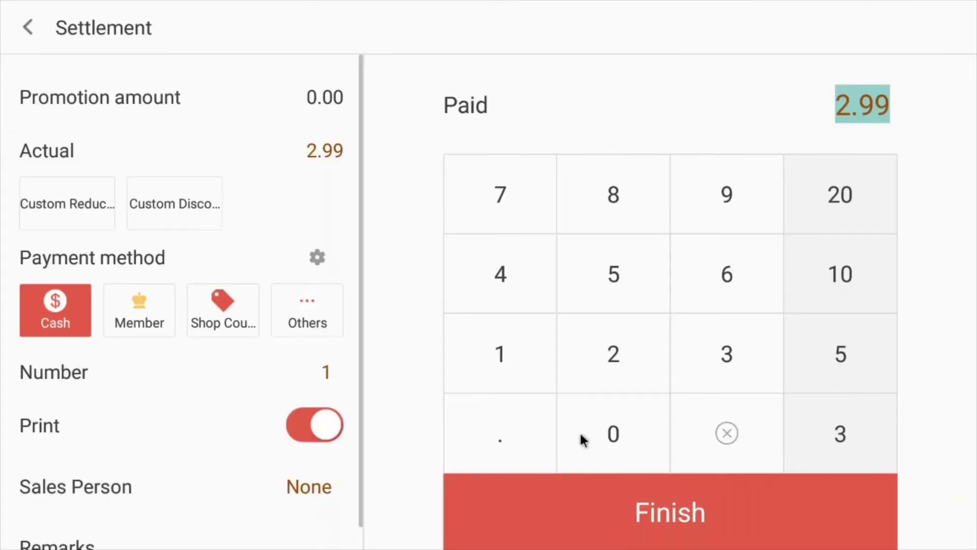
pyautogui.click(312, 309)
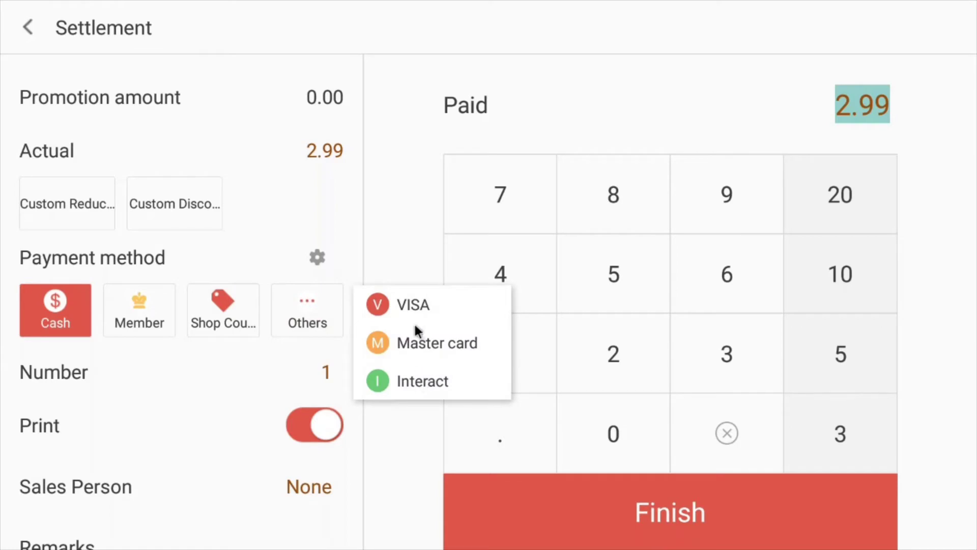
pyautogui.click(408, 243)
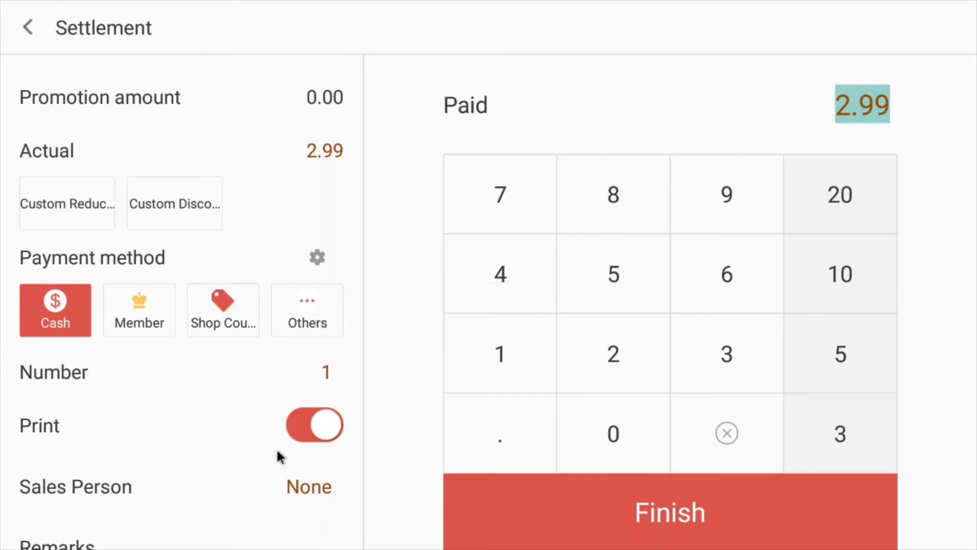
pyautogui.click(299, 490)
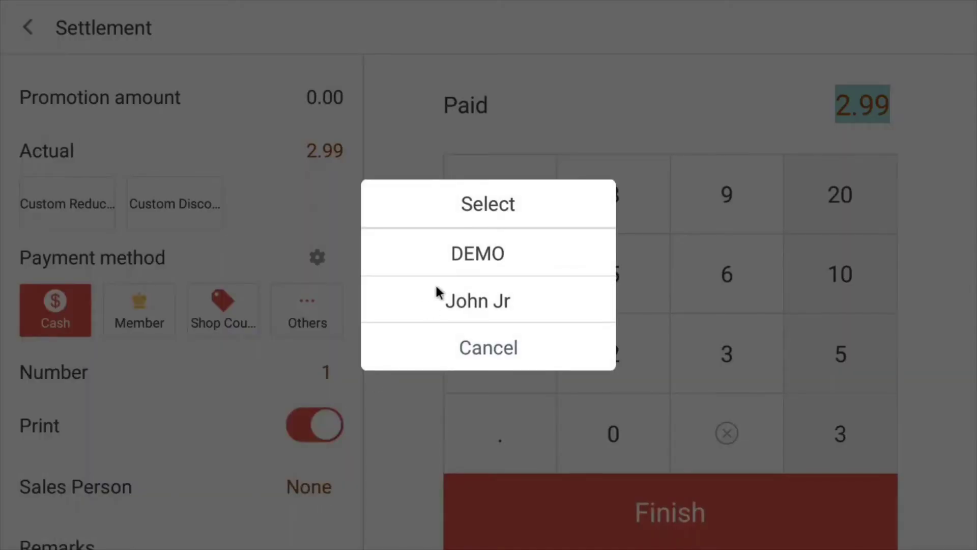
pyautogui.click(440, 304)
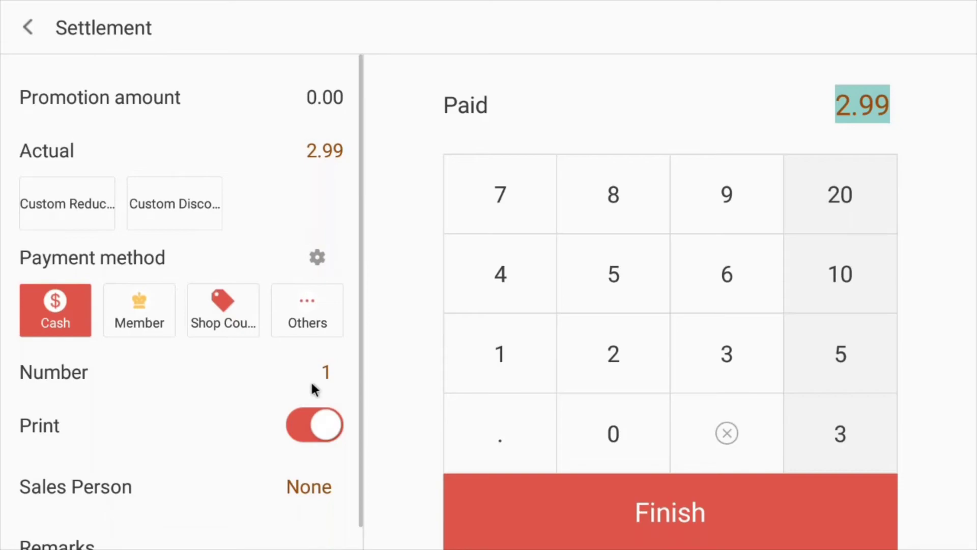
pyautogui.click(572, 503)
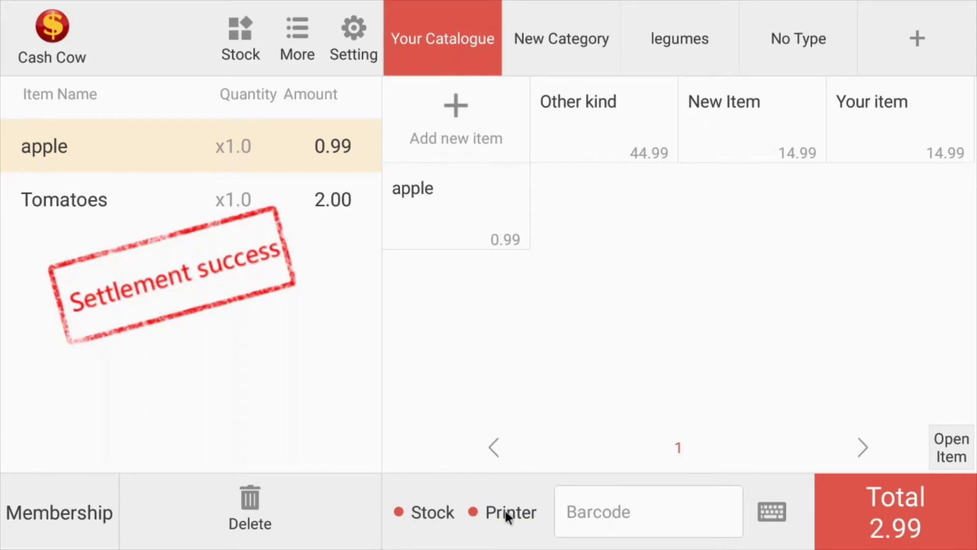
# Check the Stock Alert for shortages and return to the empty sales register.
pyautogui.click(416, 511)
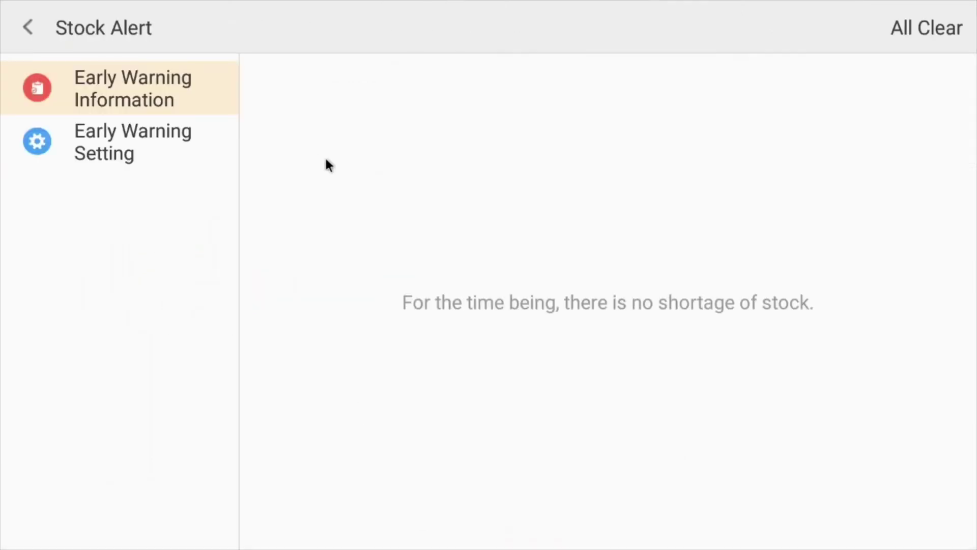
pyautogui.click(29, 27)
pyautogui.click(71, 26)
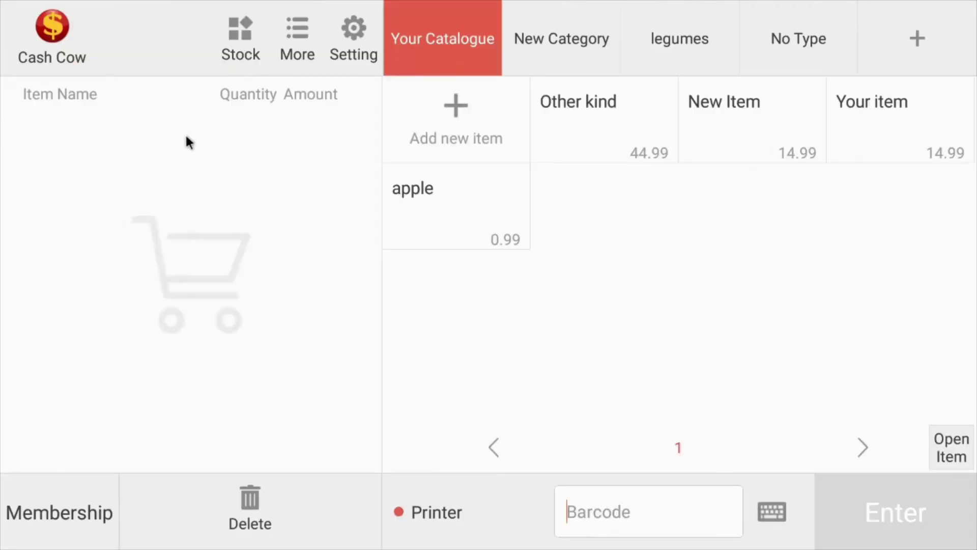